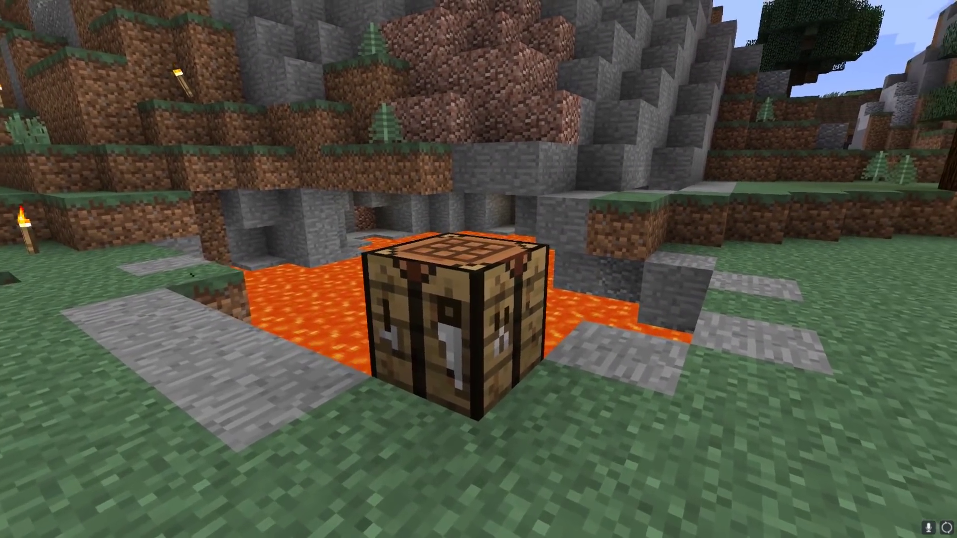
Step: Try to craft an enchanted golden apple at the crafting table from one apple surrounded by eight blocks of gold
{"action": "right_click", "coordinate": [479, 269]}
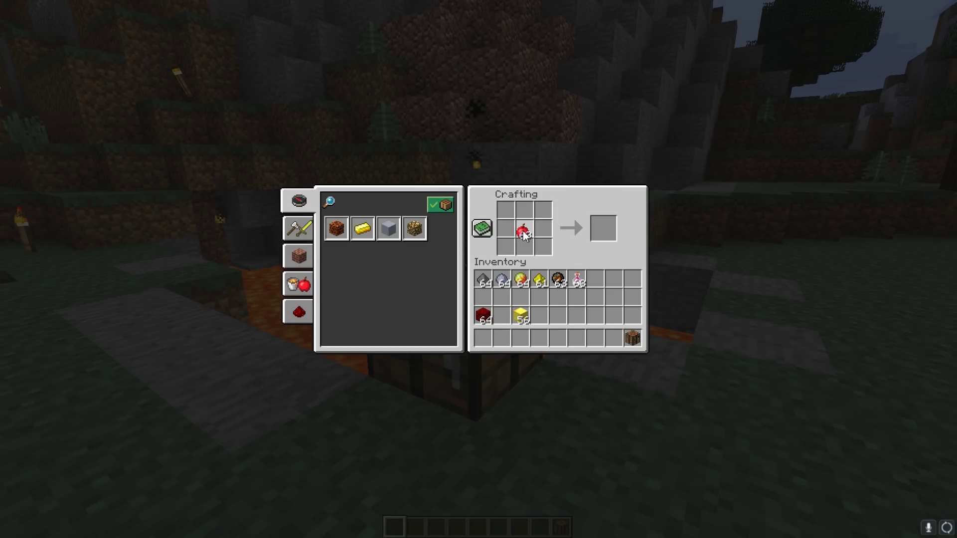
{"action": "left_click", "coordinate": [524, 318]}
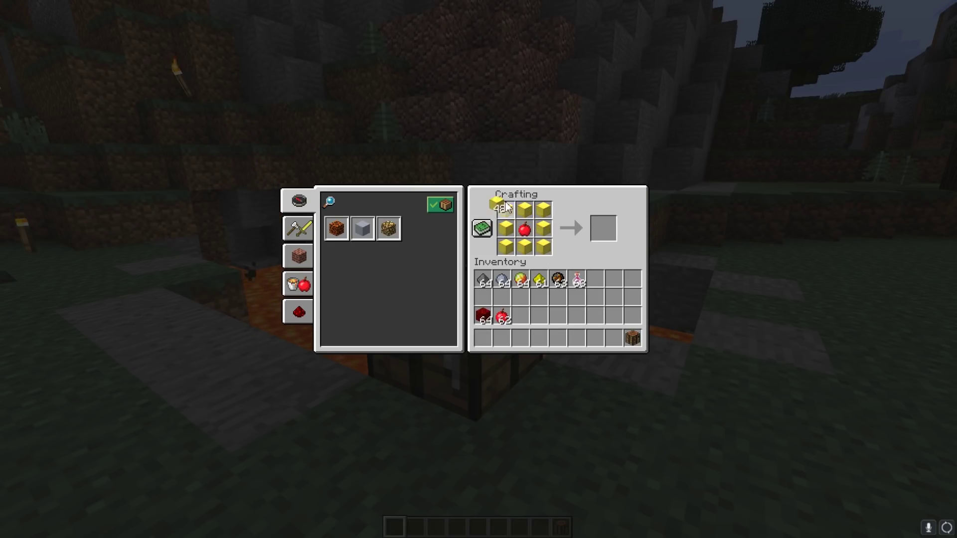
{"action": "left_click", "coordinate": [522, 317]}
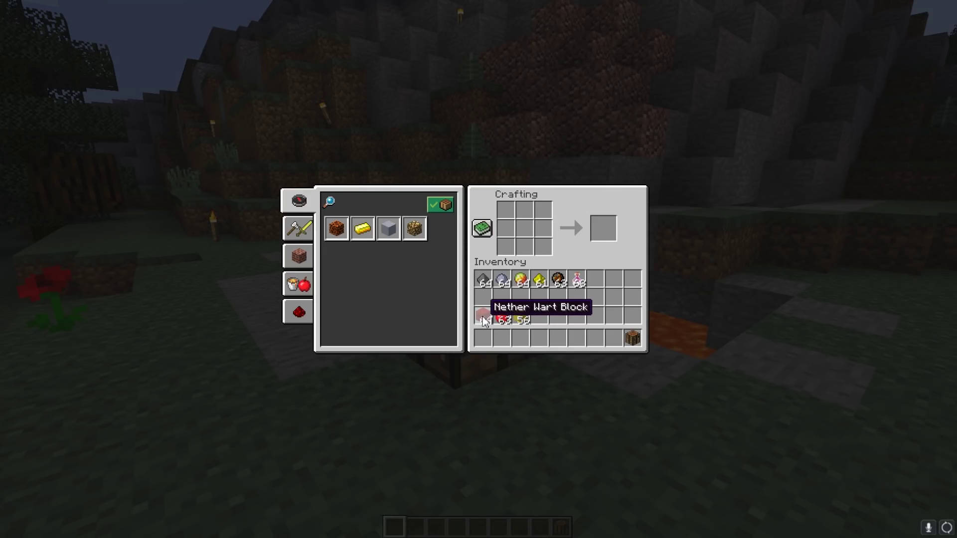
Step: Try to turn one Nether Wart Block into nether wart, return the block to the inventory and leave the crafting table
{"action": "left_click", "coordinate": [484, 322]}
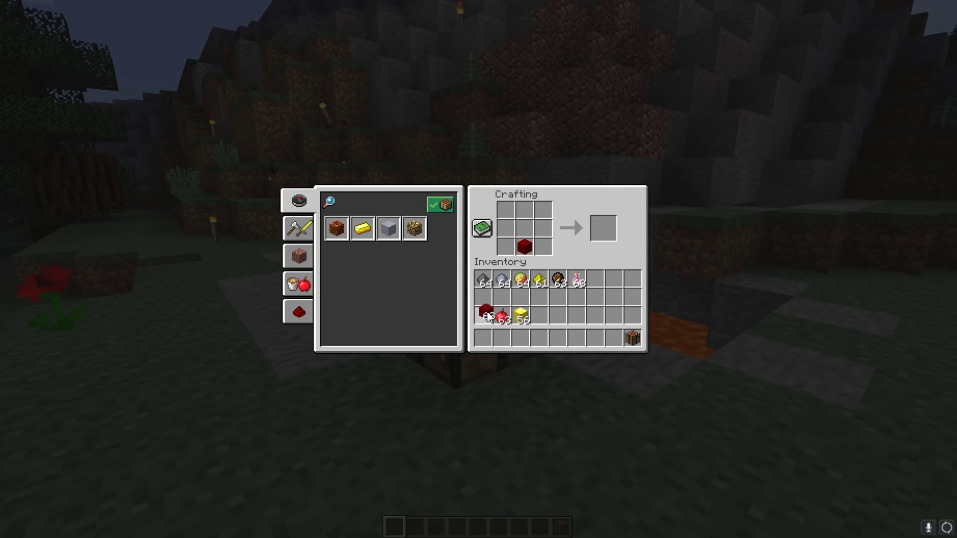
{"action": "left_click", "coordinate": [486, 316]}
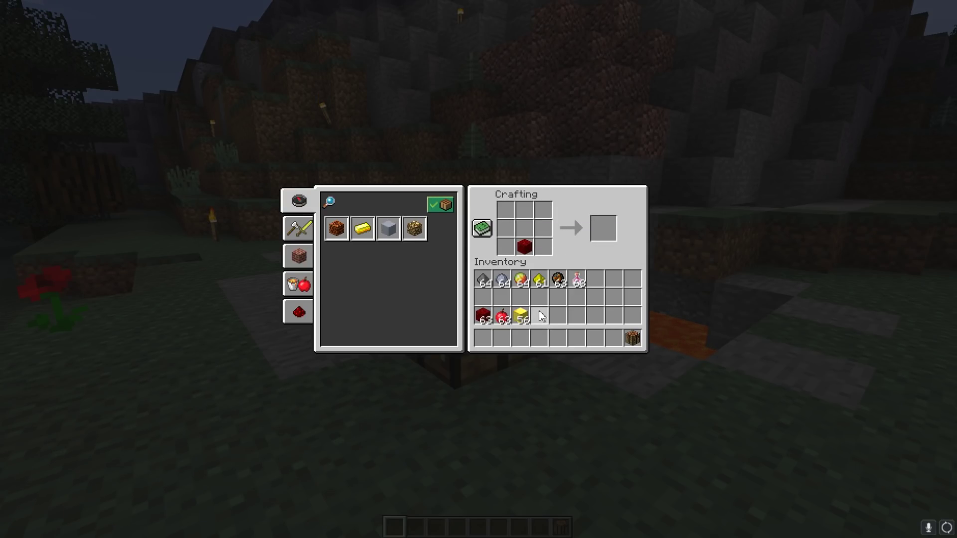
{"action": "left_click", "coordinate": [524, 246], "text": "shift"}
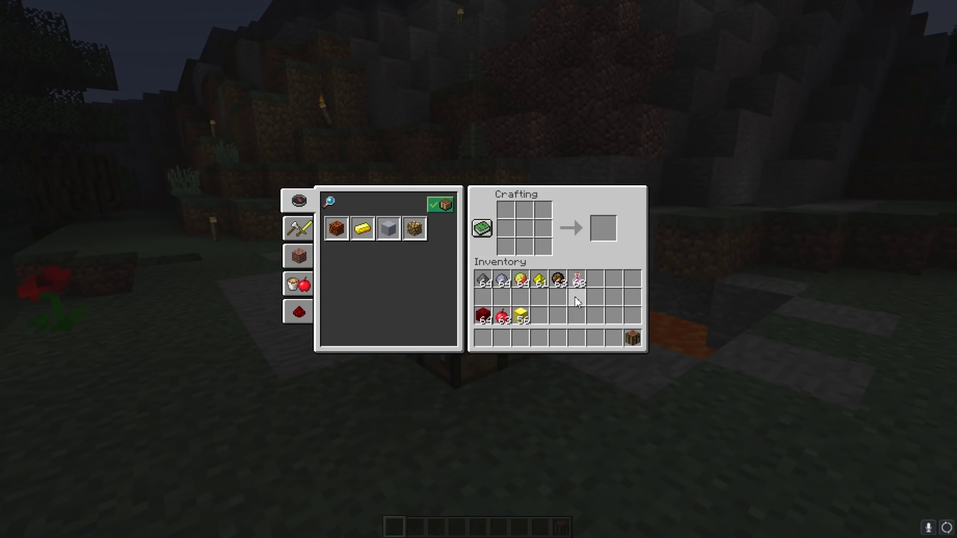
{"action": "key", "text": "e"}
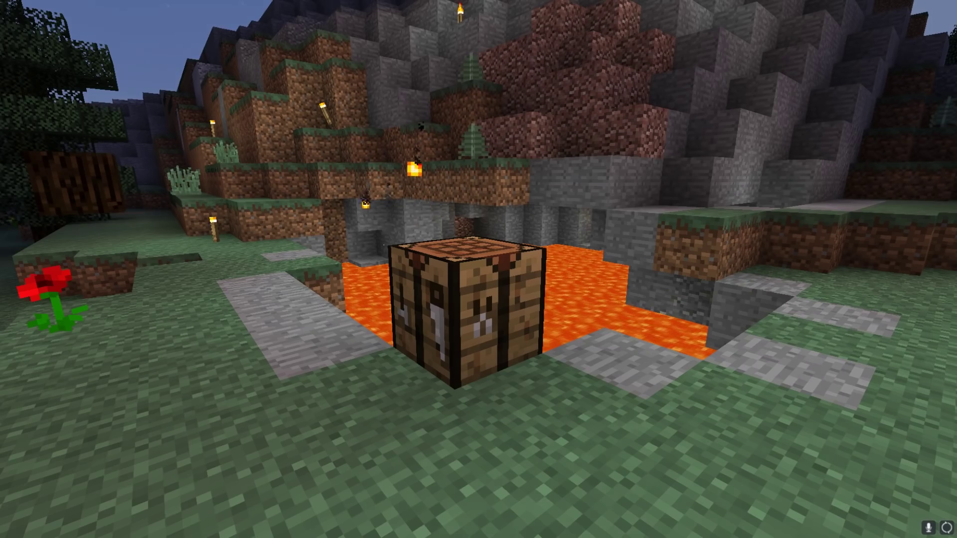
{"action": "key", "text": "w"}
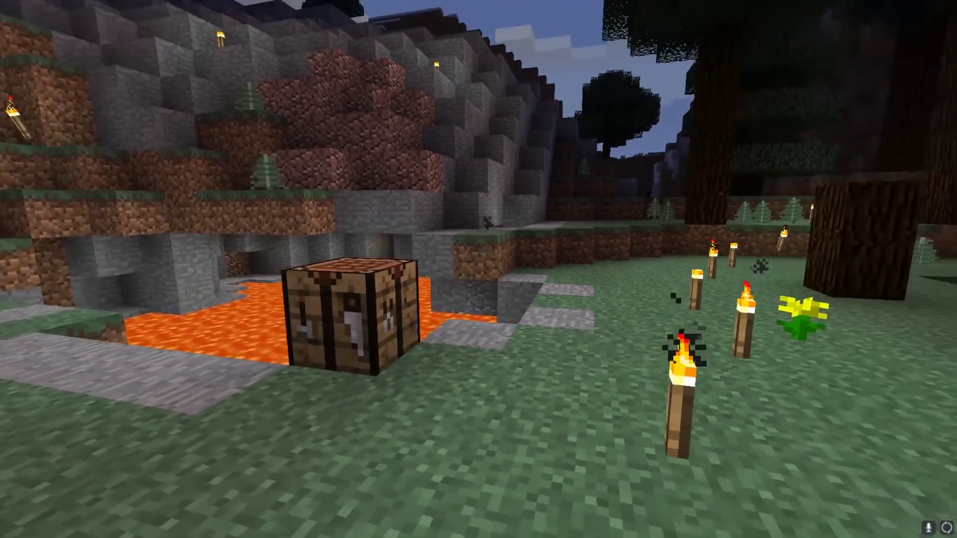
{"action": "key", "text": "d"}
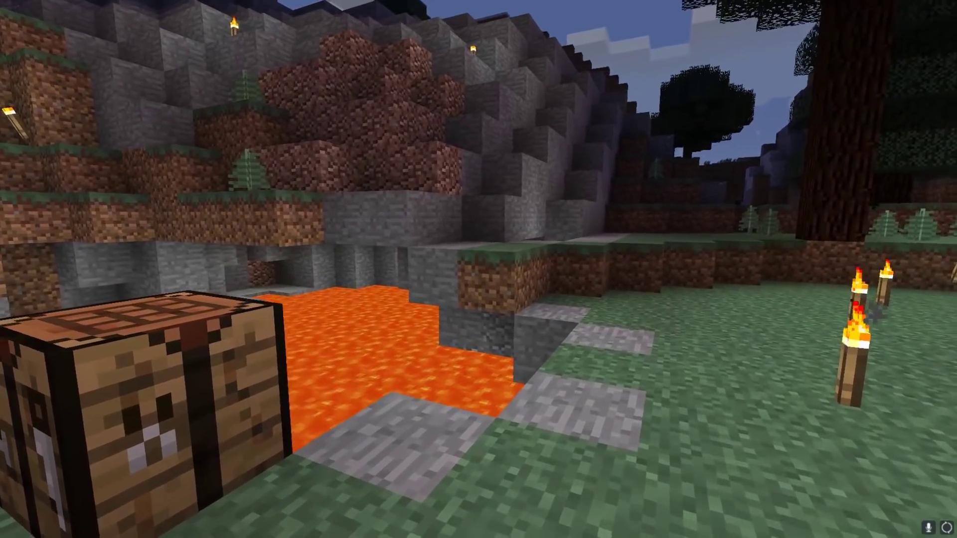
{"action": "key", "text": "d"}
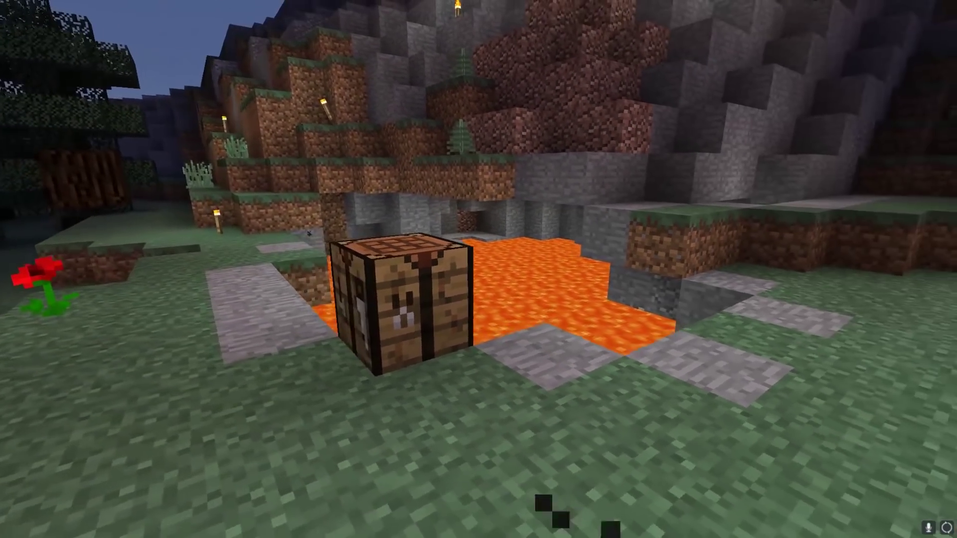
Step: Show the game's HUD again and run the command /datapack enable "file/madpack"
{"action": "key", "text": "F1"}
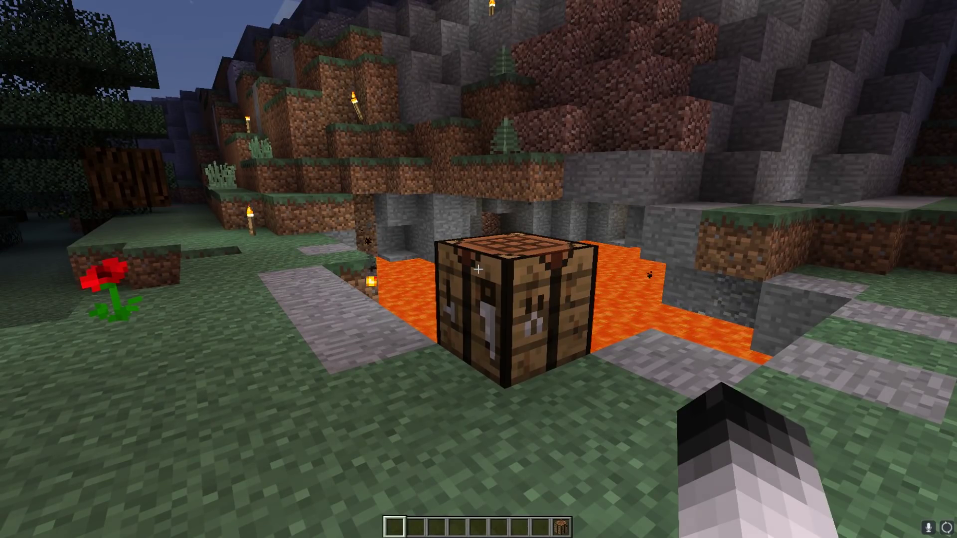
{"action": "type", "text": "/"}
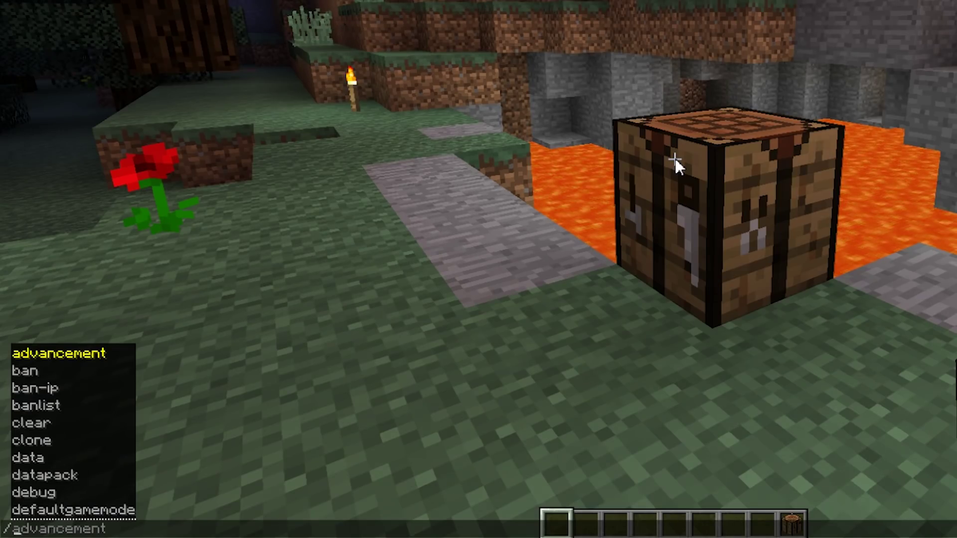
{"action": "type", "text": "data"}
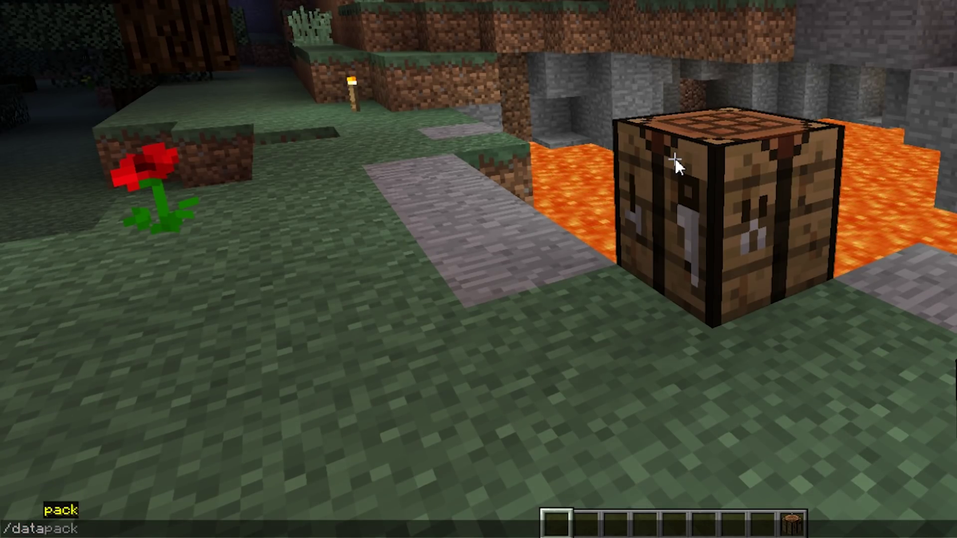
{"action": "key", "text": "Tab"}
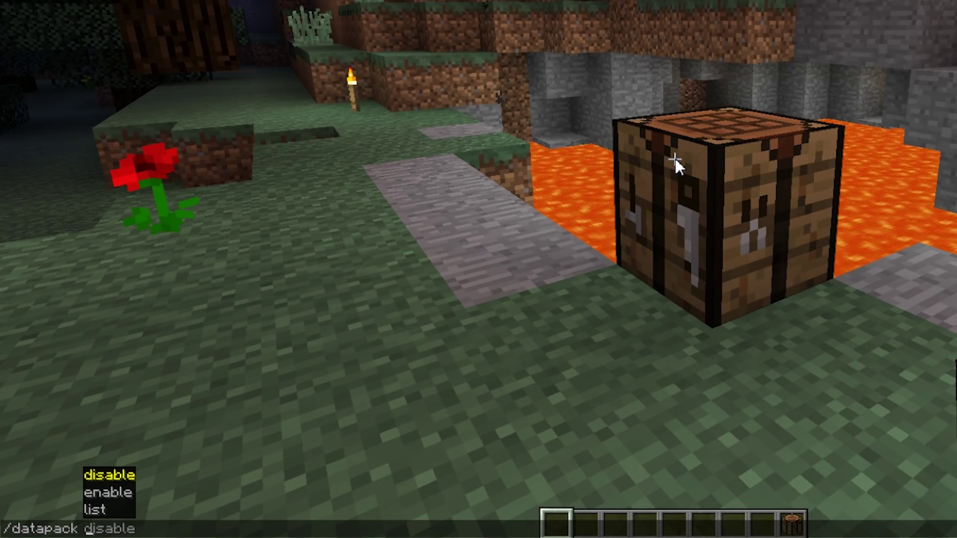
{"action": "type", "text": "en"}
{"action": "key", "text": "Tab"}
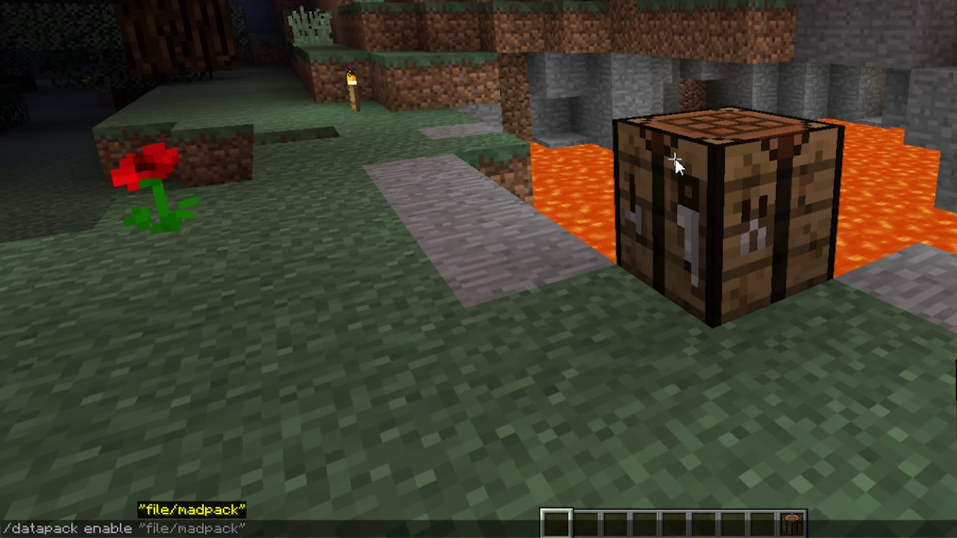
{"action": "key", "text": "Tab"}
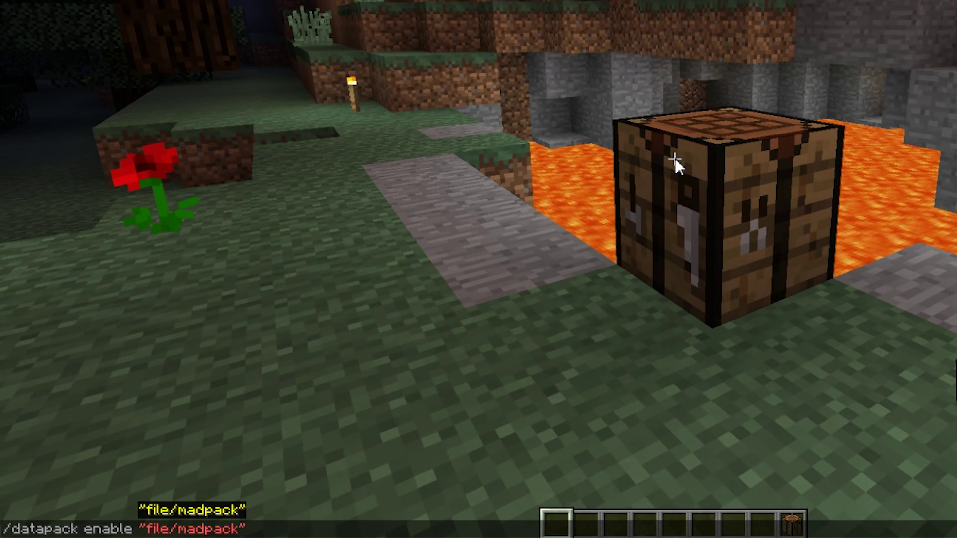
{"action": "key", "text": "Return"}
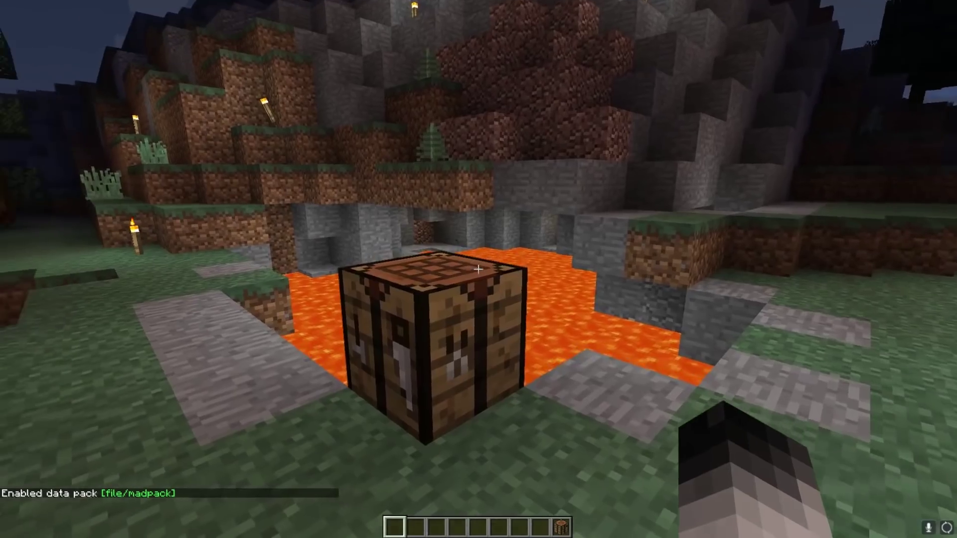
Step: Craft an enchanted golden apple at the crafting table from one apple surrounded by eight blocks of gold
{"action": "right_click", "coordinate": [675, 159]}
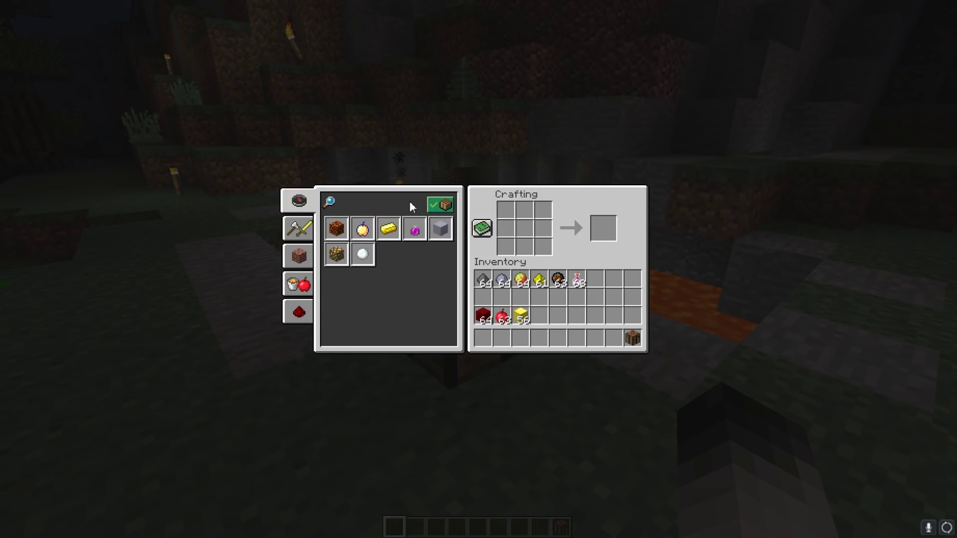
{"action": "left_click", "coordinate": [507, 317]}
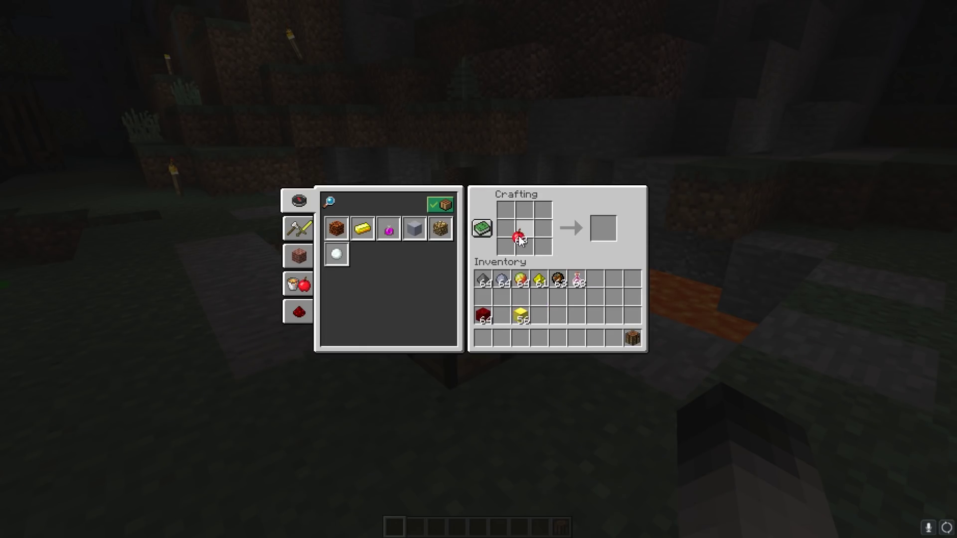
{"action": "left_click", "coordinate": [524, 233]}
{"action": "left_click", "coordinate": [521, 315]}
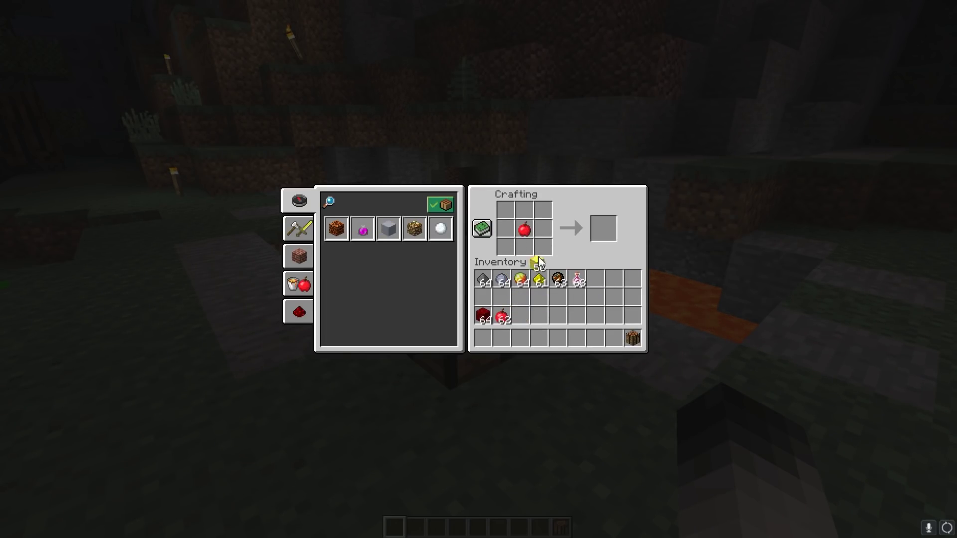
{"action": "left_click_drag", "start_coordinate": [507, 214], "coordinate": [544, 231]}
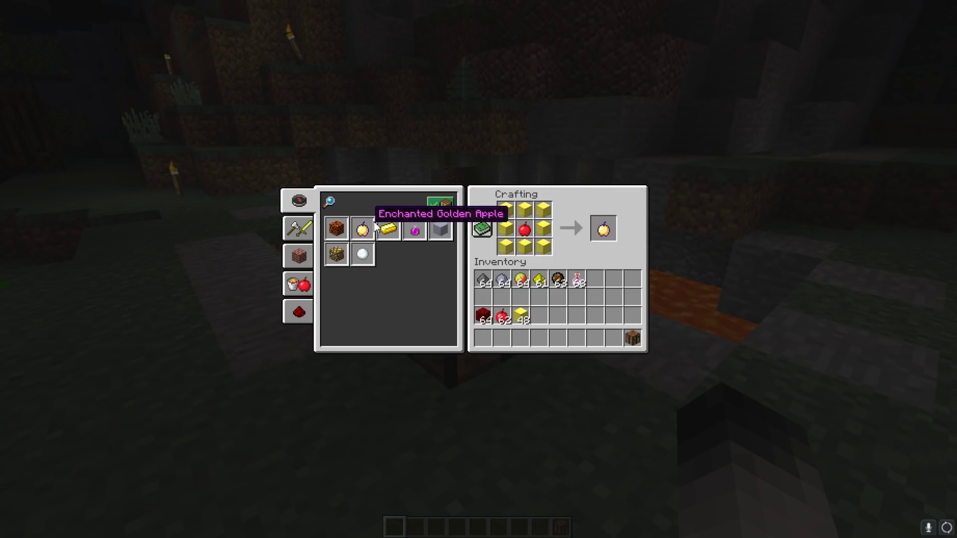
{"action": "left_click", "coordinate": [603, 229], "text": "shift"}
Step: Craft a second enchanted golden apple using its recipe book entry and store it with the first one
{"action": "left_click", "coordinate": [363, 229]}
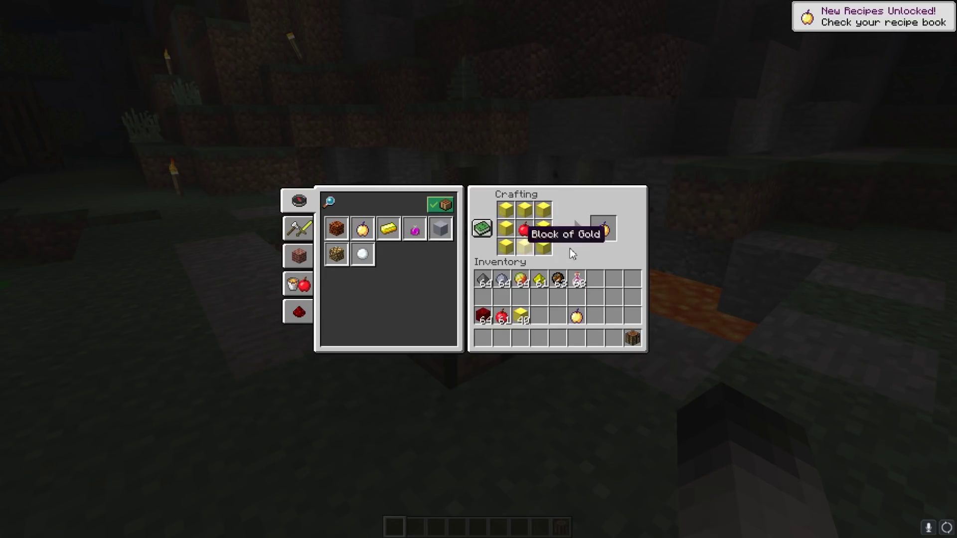
{"action": "left_click", "coordinate": [602, 229]}
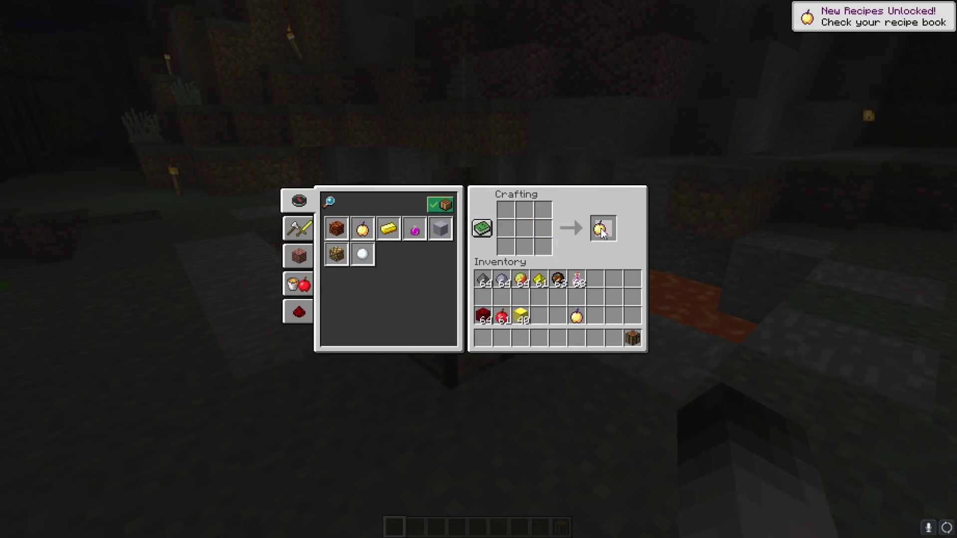
{"action": "left_click", "coordinate": [586, 315]}
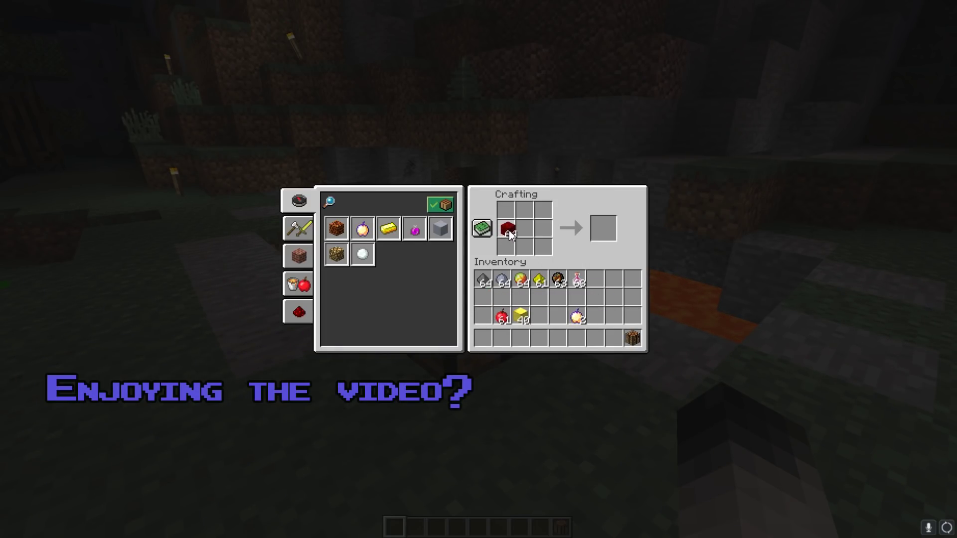
Step: Convert one Nether Wart Block into nine nether wart and store them beside the enchanted golden apples
{"action": "left_click", "coordinate": [483, 315]}
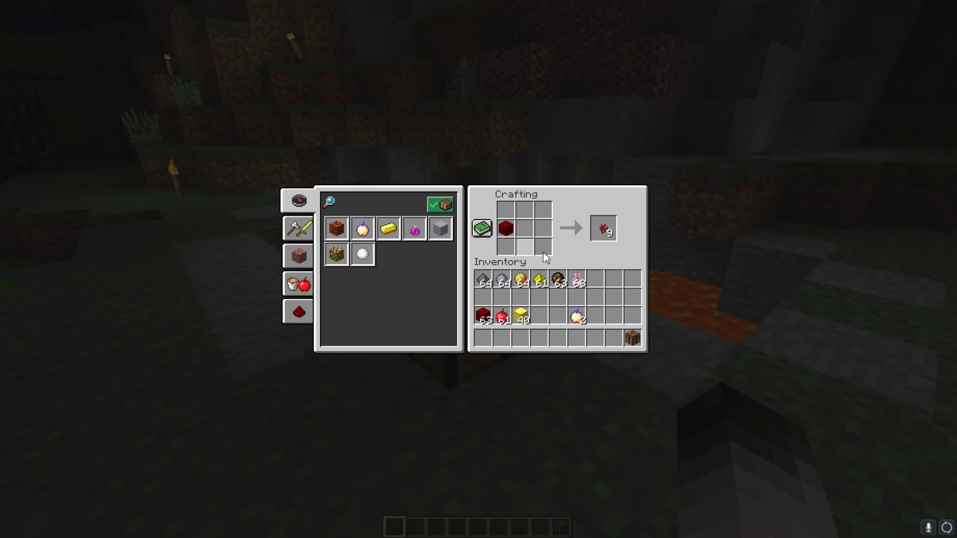
{"action": "left_click", "coordinate": [603, 232]}
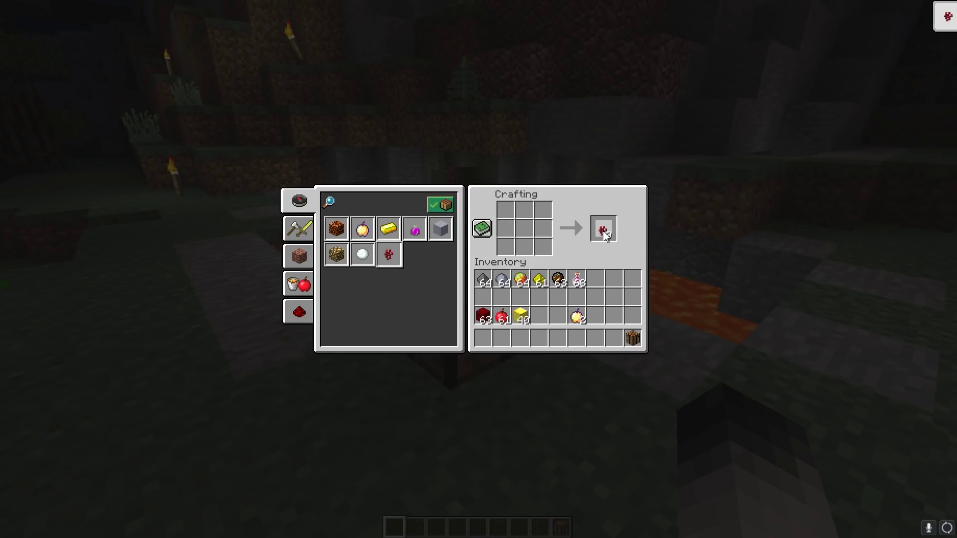
{"action": "left_click", "coordinate": [590, 318]}
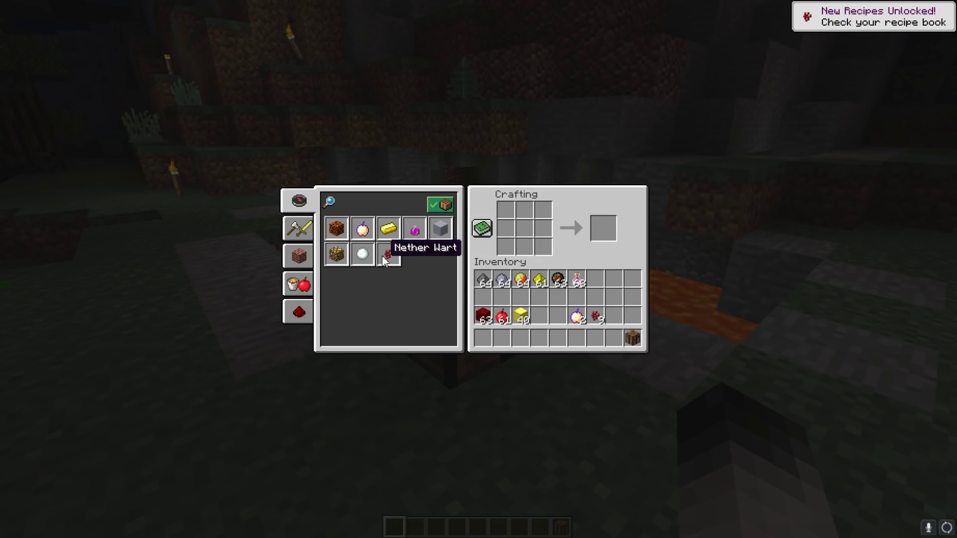
Step: Convert another single Nether Wart Block, followed by the whole remaining stack of blocks, into nether wart
{"action": "left_click", "coordinate": [445, 206]}
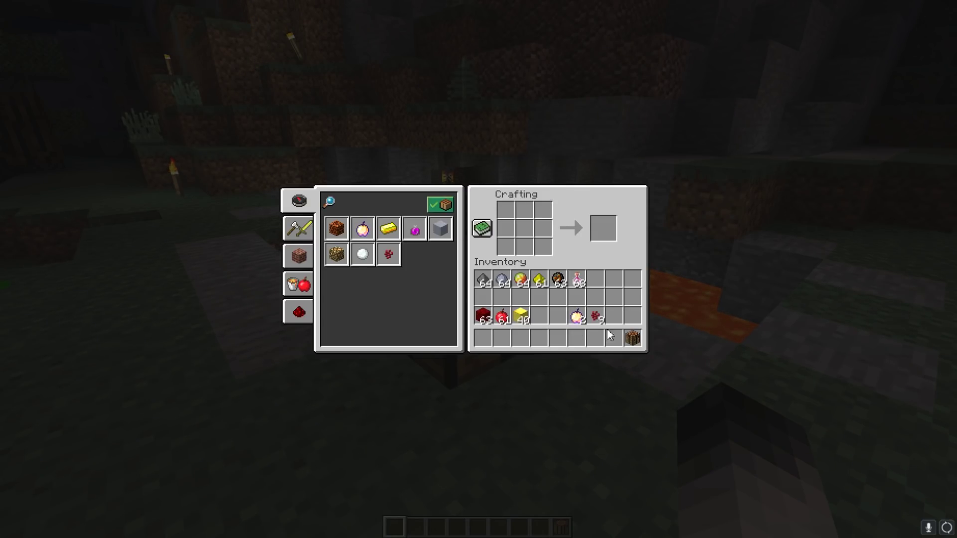
{"action": "left_click", "coordinate": [485, 318]}
{"action": "left_click", "coordinate": [520, 231]}
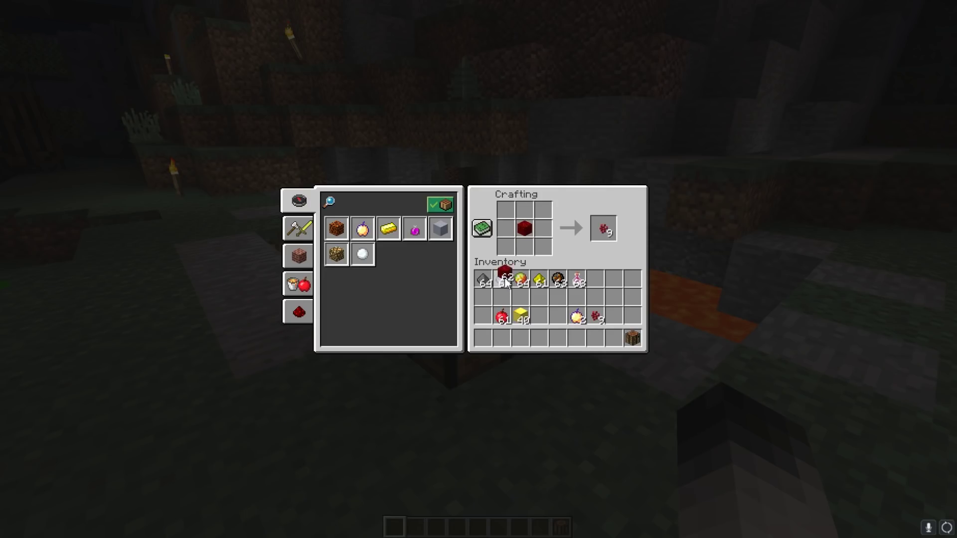
{"action": "left_click", "coordinate": [486, 314]}
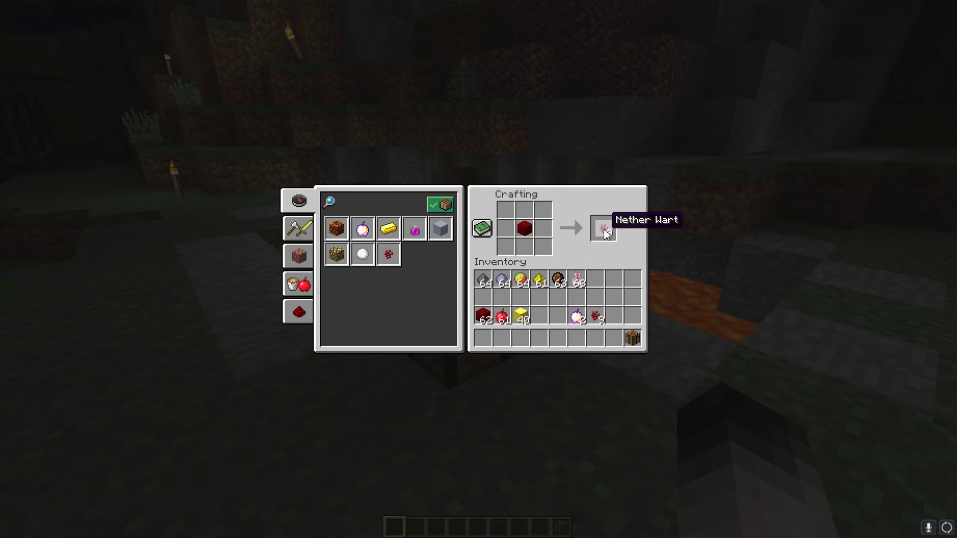
{"action": "left_click", "coordinate": [605, 232], "text": "shift"}
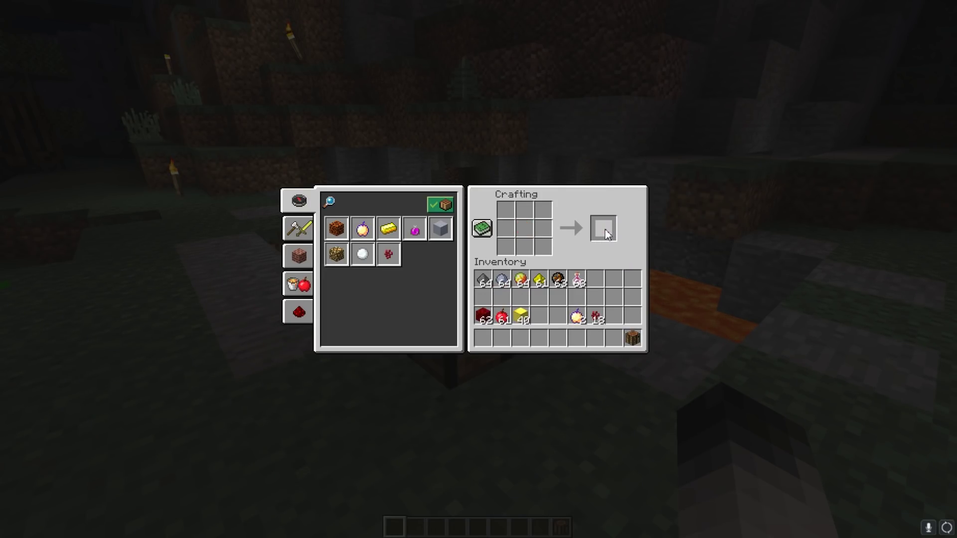
{"action": "left_click", "coordinate": [485, 314]}
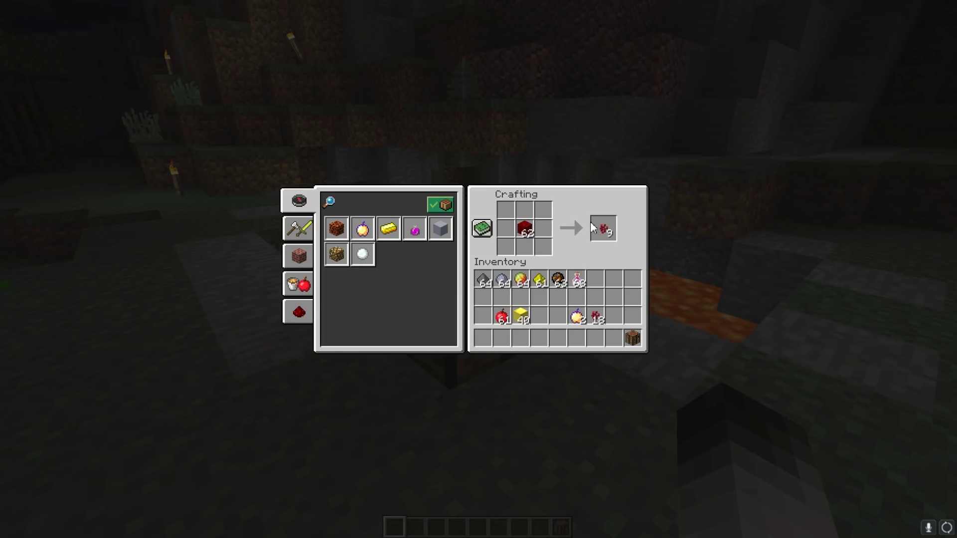
{"action": "left_click", "coordinate": [594, 228], "text": "shift"}
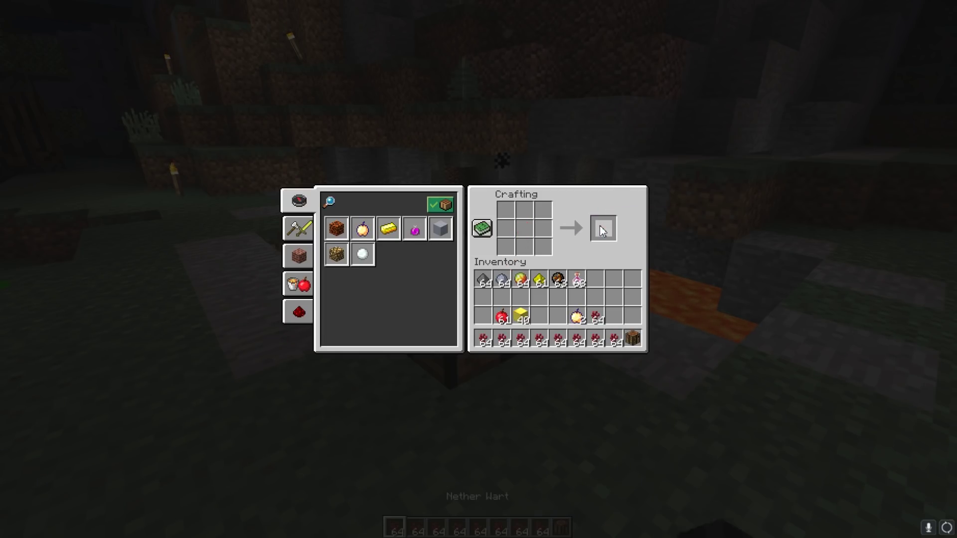
Step: Craft one Nether Wart Block from nine nether wart, then all remaining nether wart into blocks using the recipe book entry
{"action": "left_click", "coordinate": [518, 342]}
{"action": "mouse_move", "coordinate": [511, 219]}
{"action": "left_mouse_down"}
{"action": "mouse_move", "coordinate": [543, 210]}
{"action": "mouse_move", "coordinate": [506, 246]}
{"action": "mouse_move", "coordinate": [524, 232]}
{"action": "left_mouse_up"}
{"action": "left_click", "coordinate": [521, 338]}
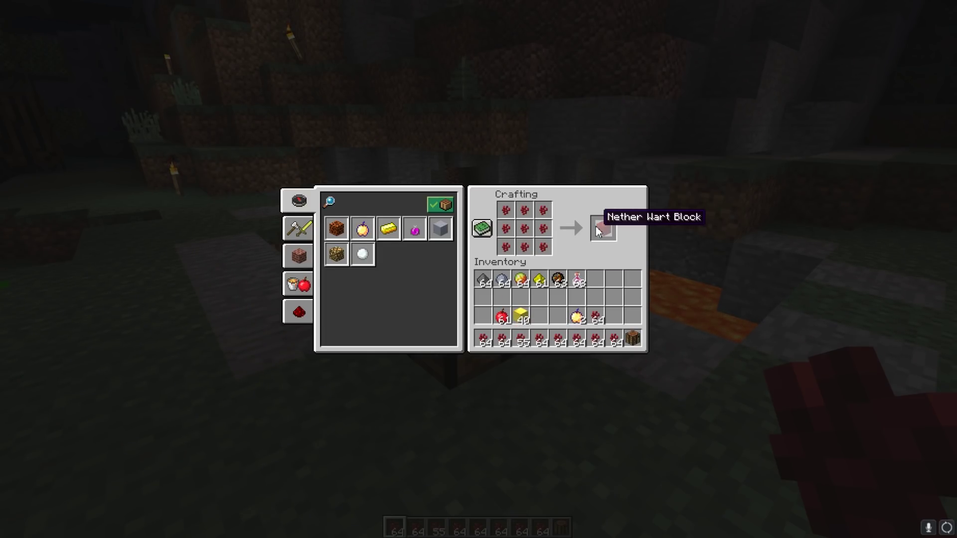
{"action": "left_click", "coordinate": [603, 229]}
{"action": "left_click", "coordinate": [596, 280]}
{"action": "left_click", "coordinate": [337, 229], "text": "shift"}
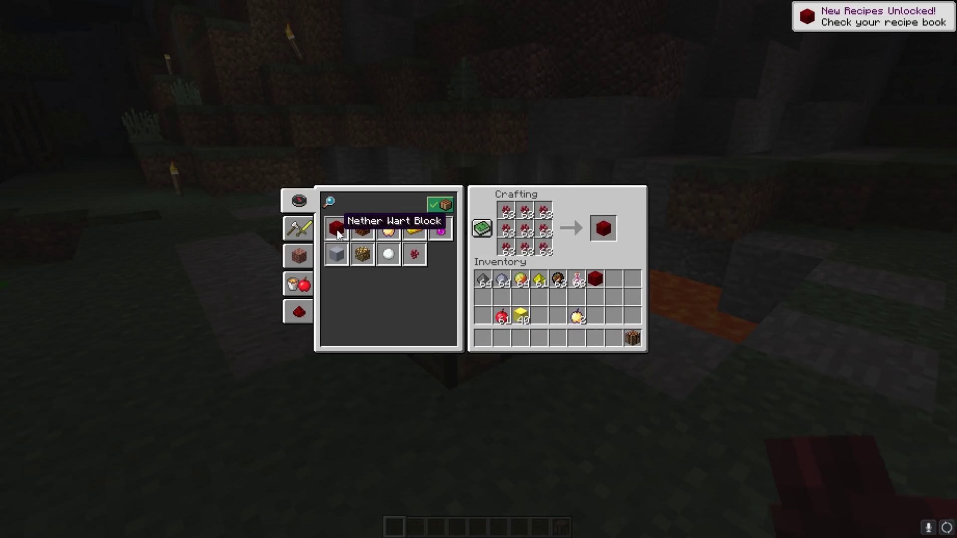
{"action": "left_click", "coordinate": [605, 229], "text": "shift"}
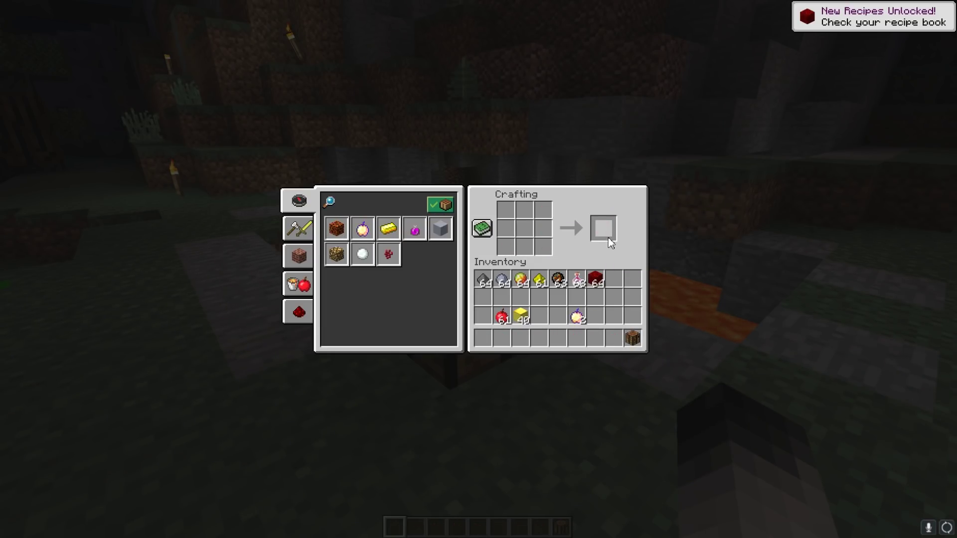
Step: Convert the full stack of 64 Nether Wart Blocks back into nether wart at the crafting table
{"action": "left_click", "coordinate": [597, 277]}
{"action": "left_click", "coordinate": [543, 228]}
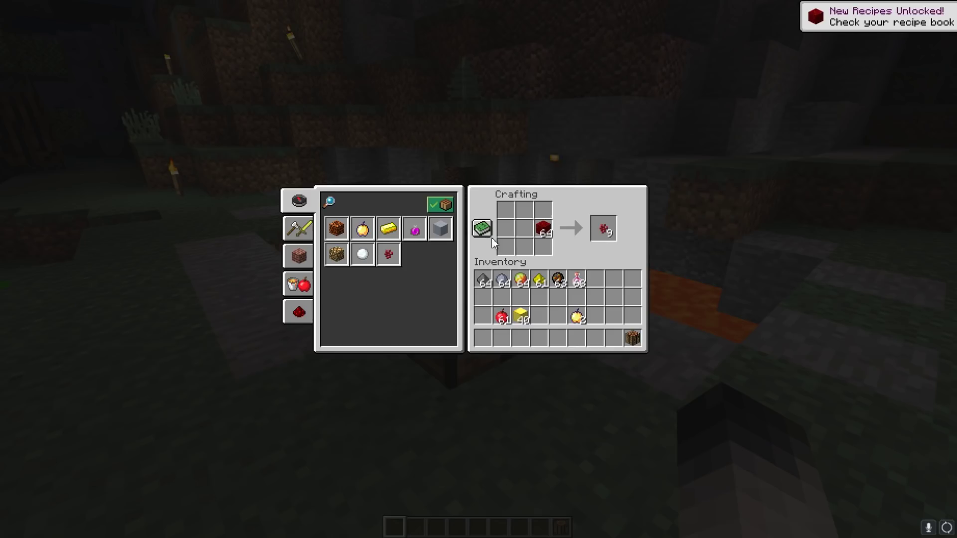
{"action": "left_click", "coordinate": [601, 230], "text": "shift"}
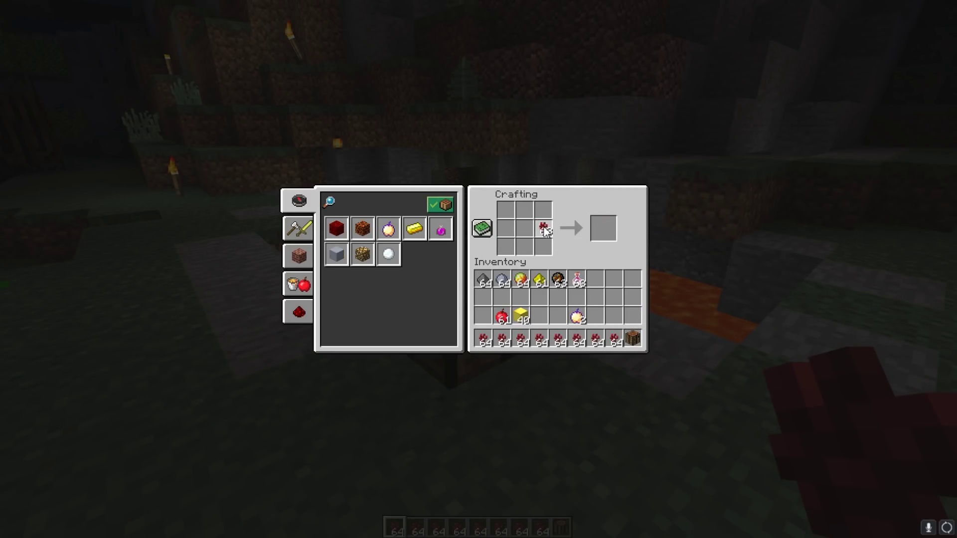
Step: Craft all the nether wart back into Nether Wart Blocks, store them beside the apples and leave the crafting table
{"action": "left_click", "coordinate": [337, 228]}
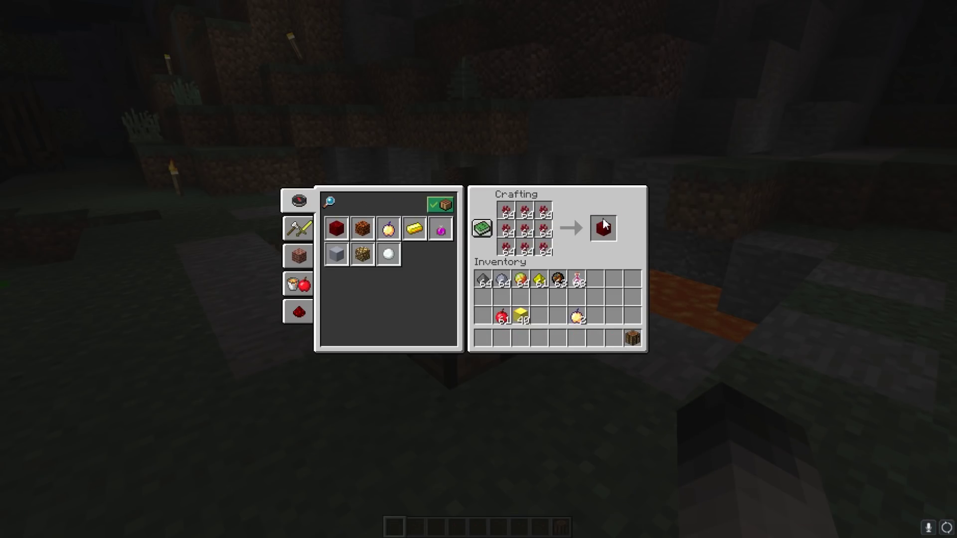
{"action": "left_click", "coordinate": [603, 222], "text": "shift"}
{"action": "left_click", "coordinate": [614, 338]}
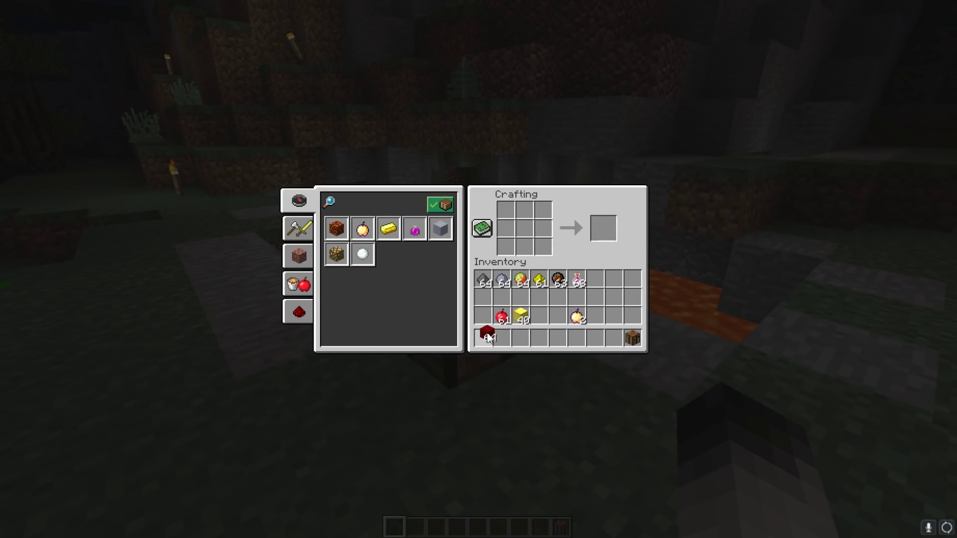
{"action": "left_click", "coordinate": [489, 338]}
{"action": "left_click", "coordinate": [483, 316]}
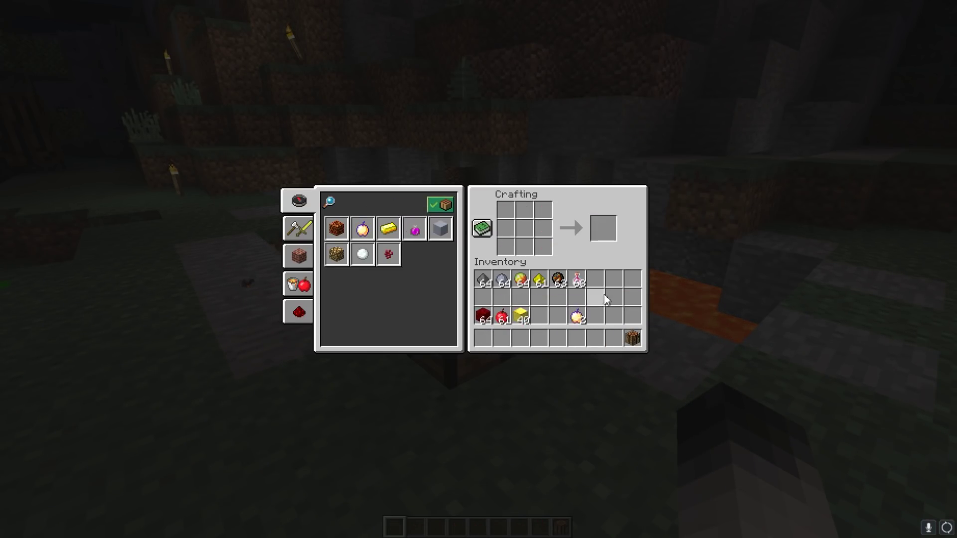
{"action": "key", "text": "e"}
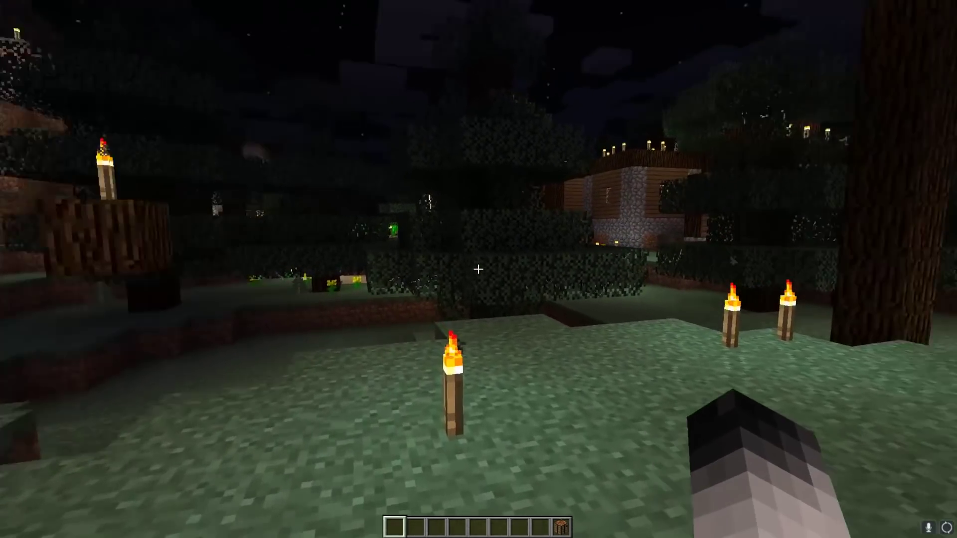
{"action": "key", "text": "w"}
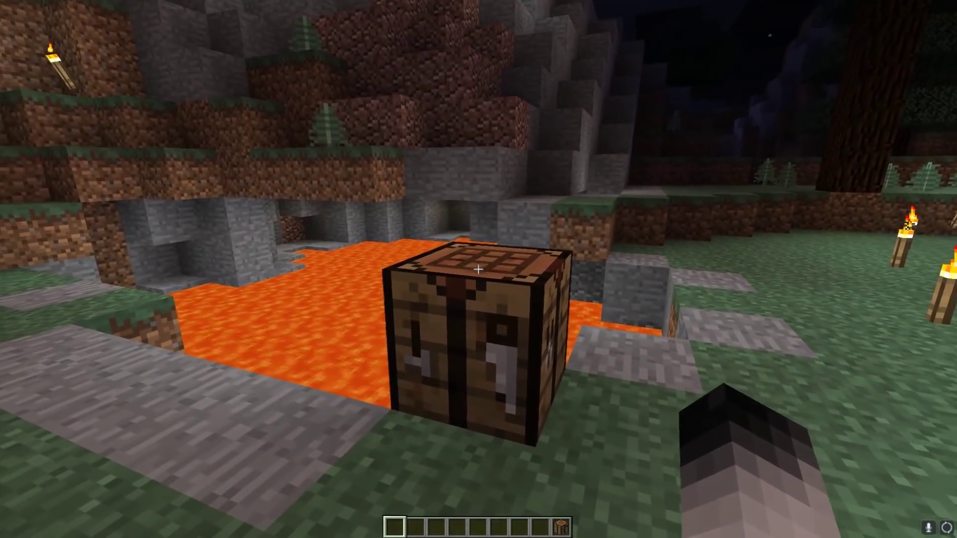
{"action": "key", "text": "a"}
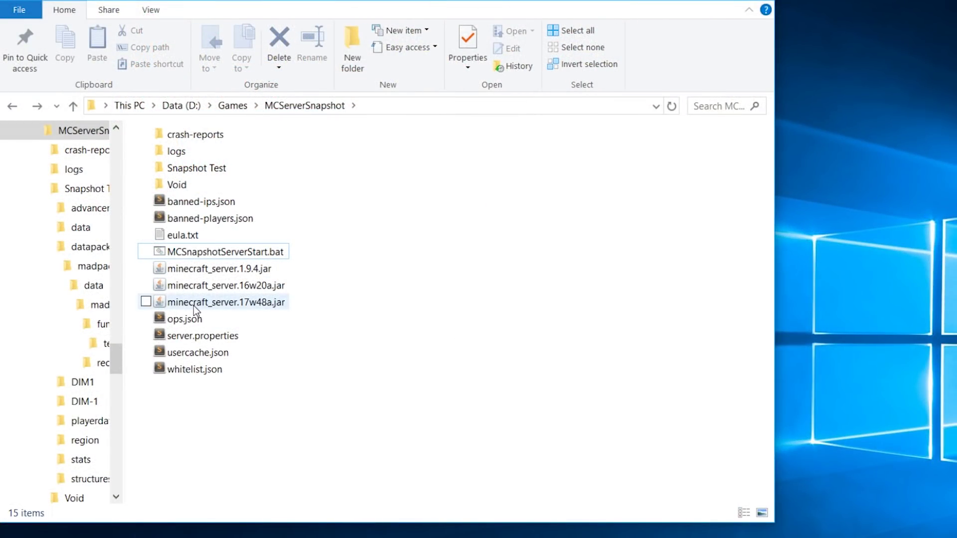
Step: Switch to File Explorer and open the madpack folder inside the Snapshot Test world's datapacks folder
{"action": "left_click", "coordinate": [216, 168]}
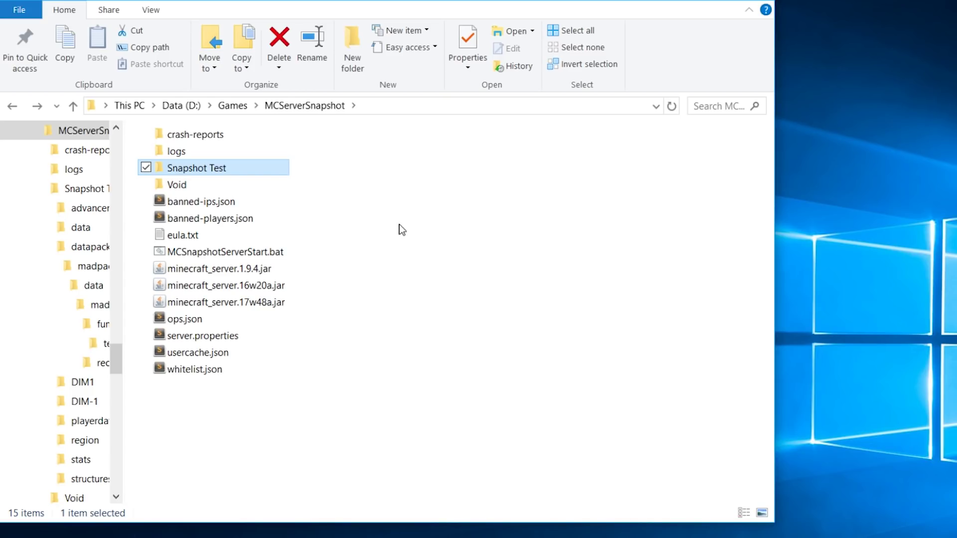
{"action": "double_click", "coordinate": [206, 168]}
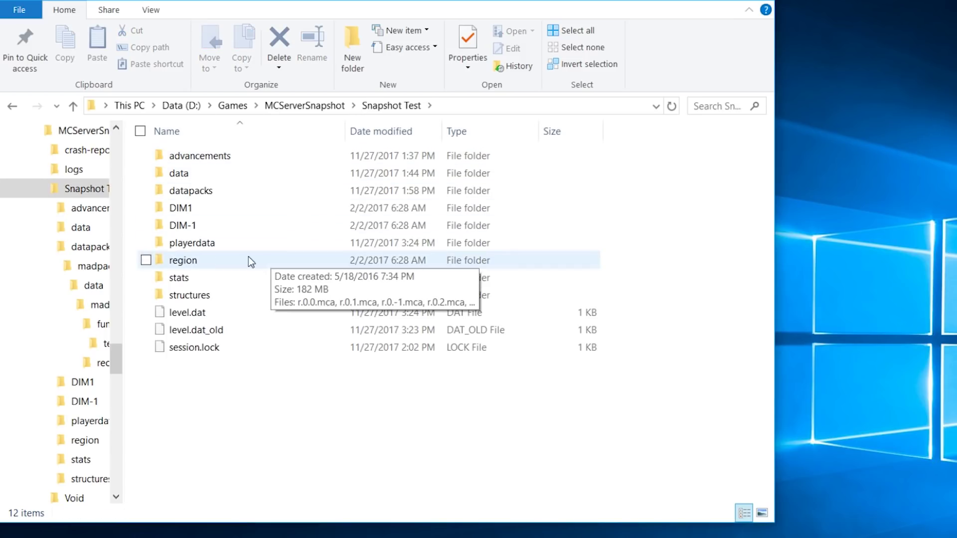
{"action": "mouse_move", "coordinate": [181, 197]}
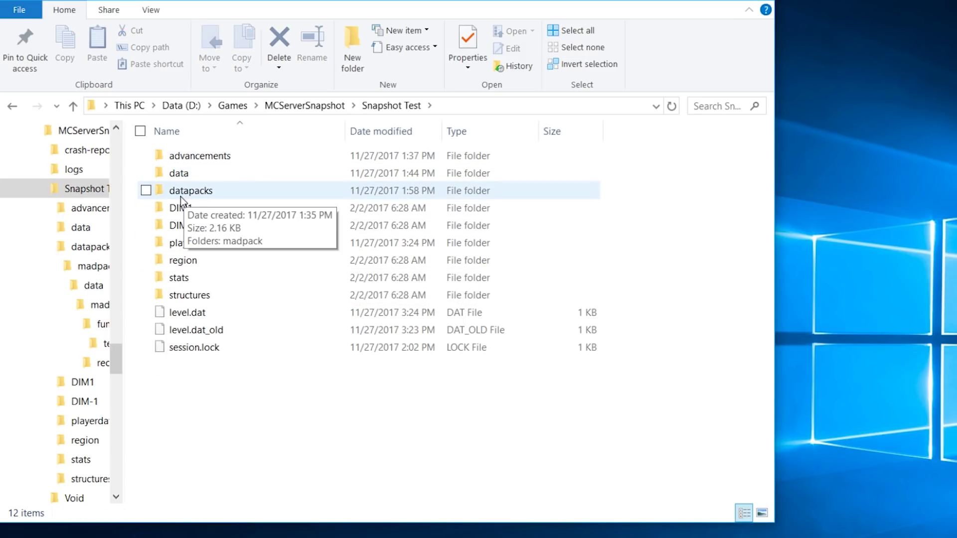
{"action": "double_click", "coordinate": [210, 194]}
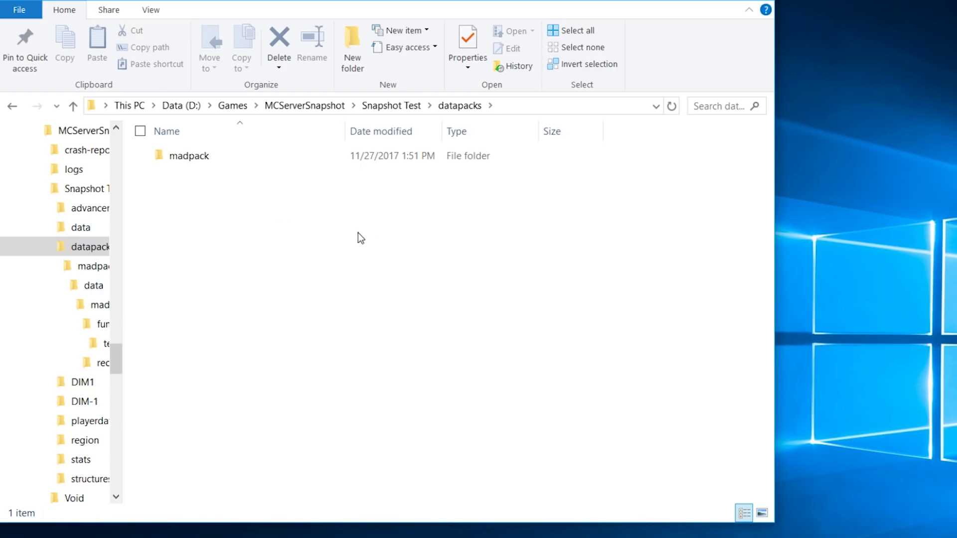
{"action": "double_click", "coordinate": [198, 158]}
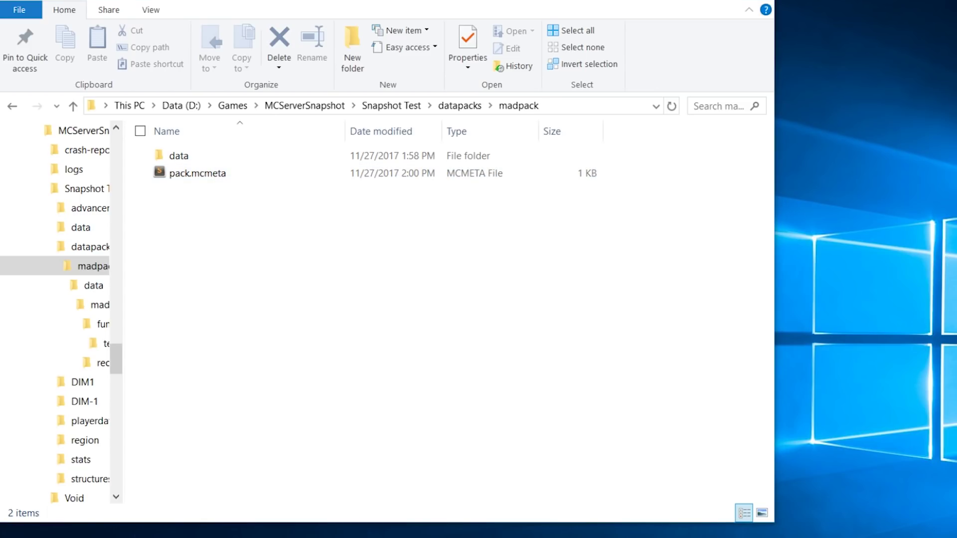
Step: Bring up pack.mcmeta in Sublime Text and examine its pack, pack_format and description entries
{"action": "left_click_drag", "start_coordinate": [956, 355], "coordinate": [629, 31]}
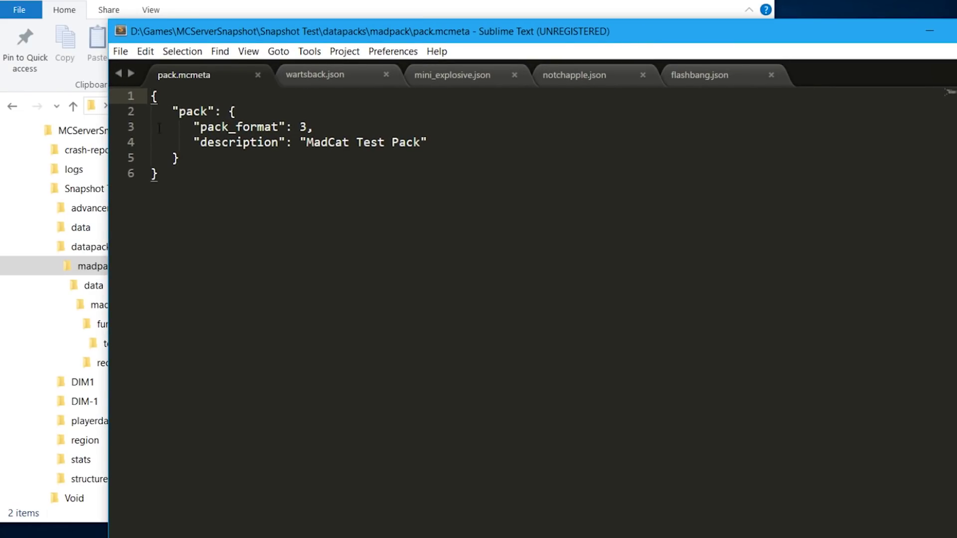
{"action": "left_click_drag", "start_coordinate": [181, 111], "coordinate": [207, 111]}
{"action": "left_click", "coordinate": [250, 127]}
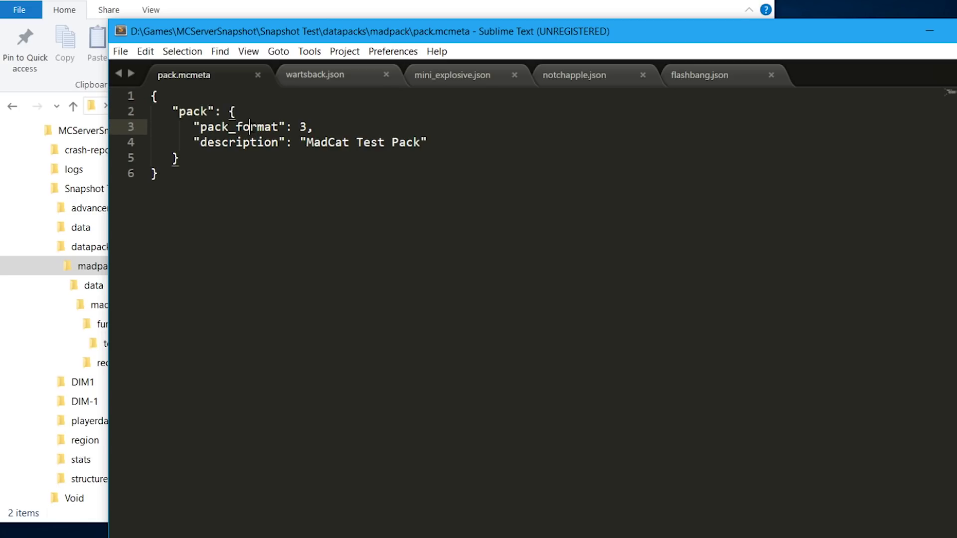
{"action": "left_click", "coordinate": [306, 127]}
{"action": "left_click", "coordinate": [299, 127]}
{"action": "left_click", "coordinate": [256, 143]}
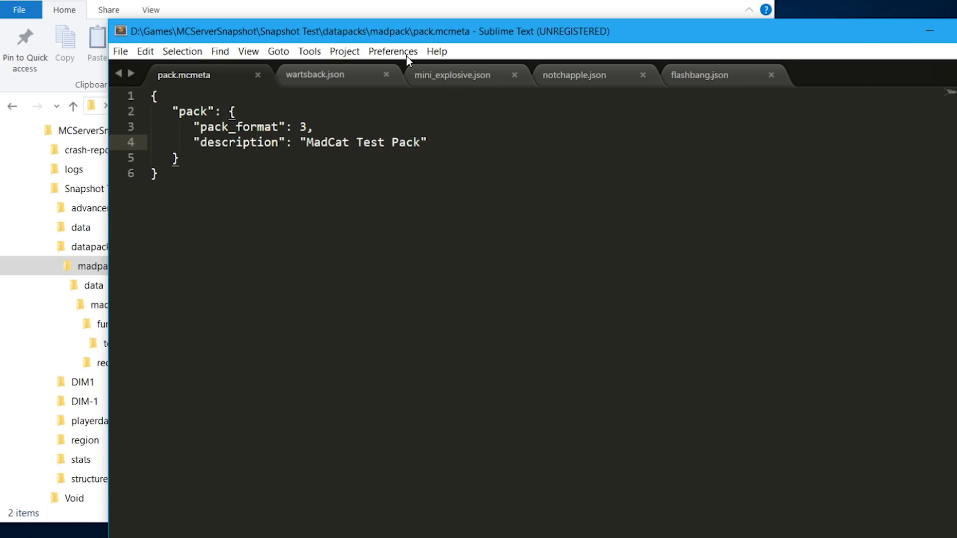
Step: Highlight the entire contents of pack.mcmeta, clear the selection and return to the madpack folder in File Explorer
{"action": "key", "text": "ctrl+End"}
{"action": "key", "text": "shift+Up"}
{"action": "key", "text": "shift+Up"}
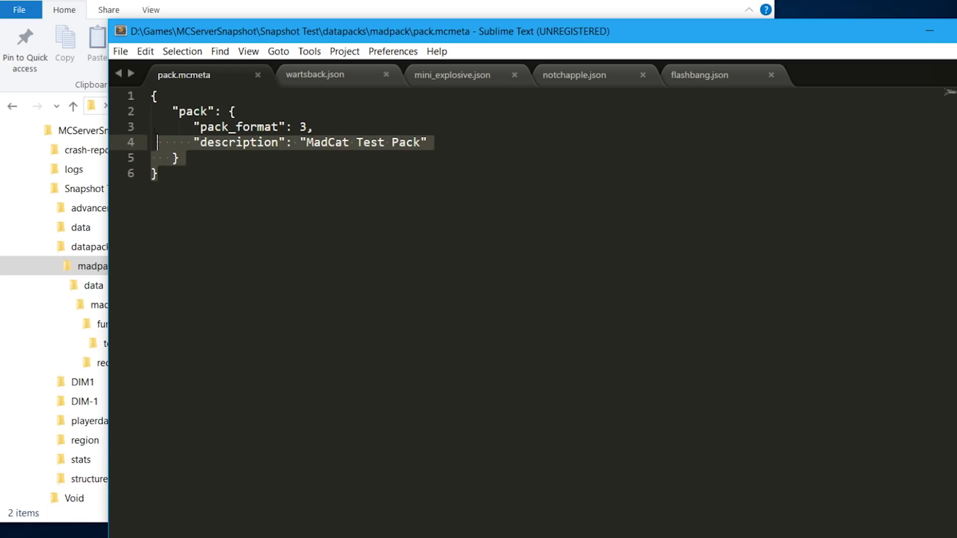
{"action": "key", "text": "shift+Up"}
{"action": "key", "text": "shift+Up"}
{"action": "key", "text": "shift+Up"}
{"action": "left_click", "coordinate": [255, 178]}
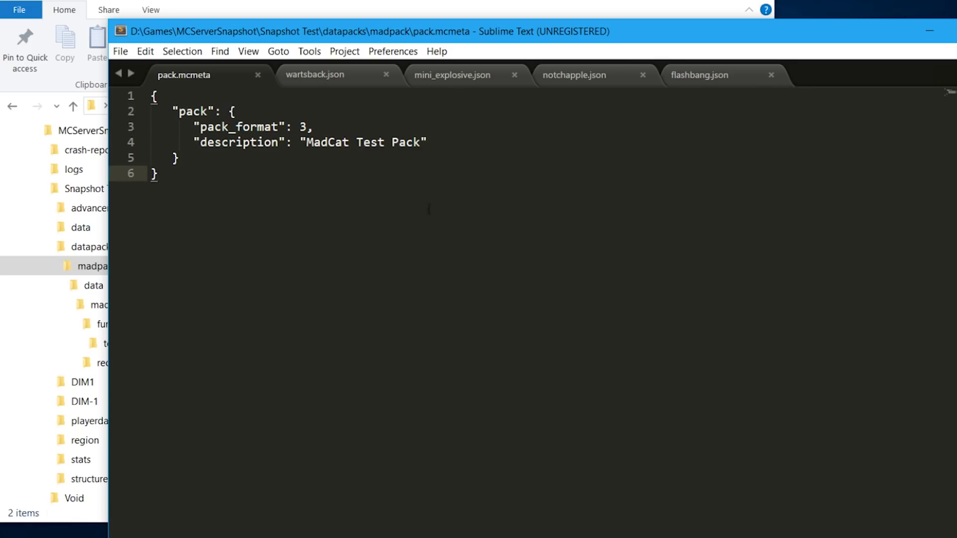
{"action": "left_click", "coordinate": [930, 31]}
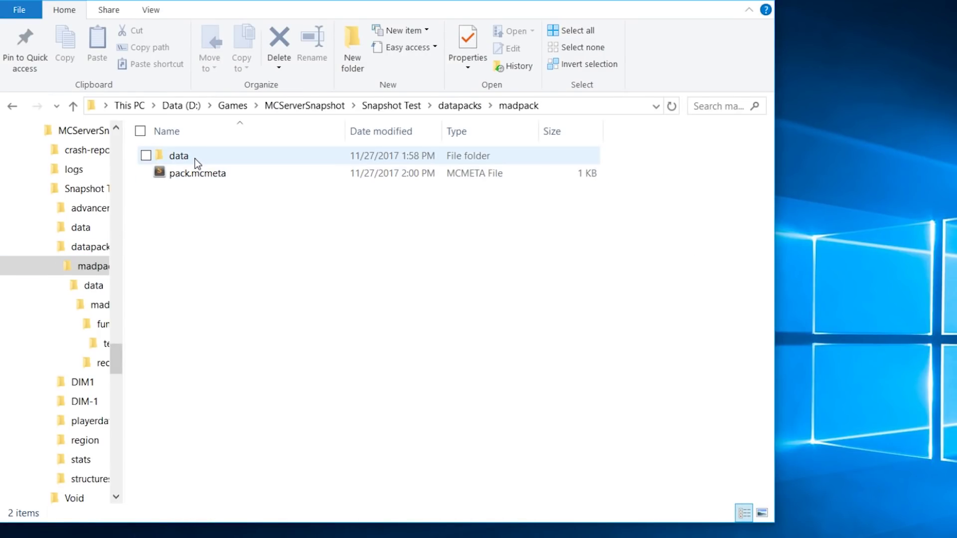
Step: Open the madcustom folder inside madpack's data folder, look into its functions subfolder and go back
{"action": "mouse_move", "coordinate": [198, 163]}
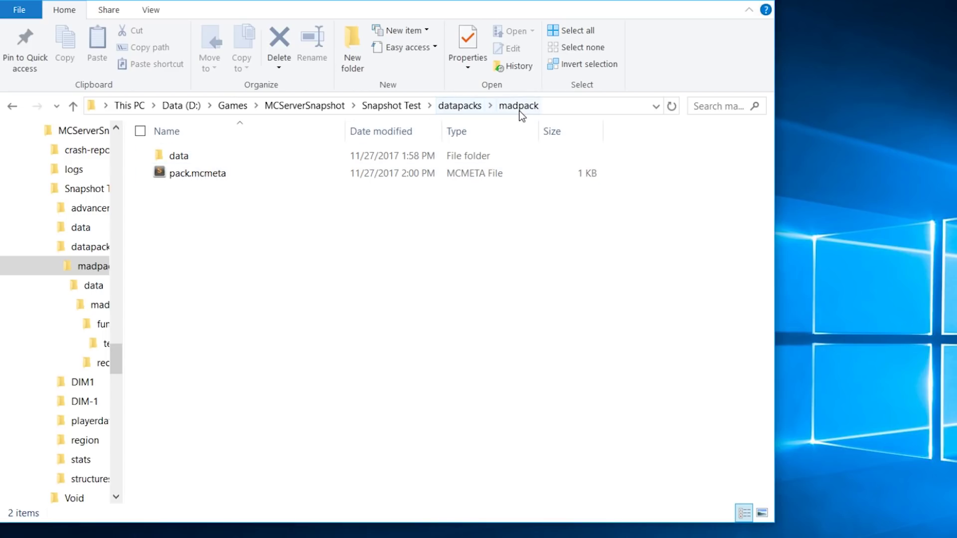
{"action": "left_click", "coordinate": [181, 157]}
{"action": "double_click", "coordinate": [182, 159]}
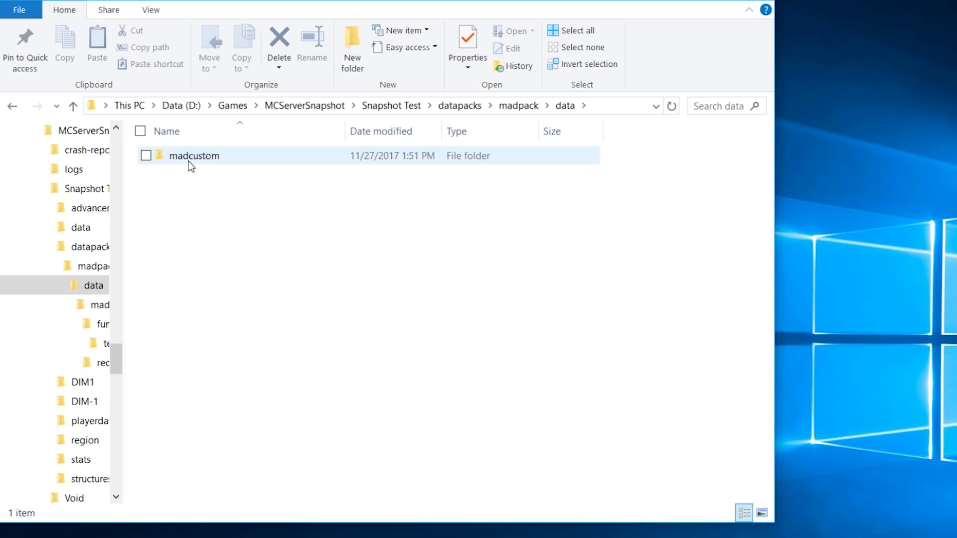
{"action": "double_click", "coordinate": [226, 162]}
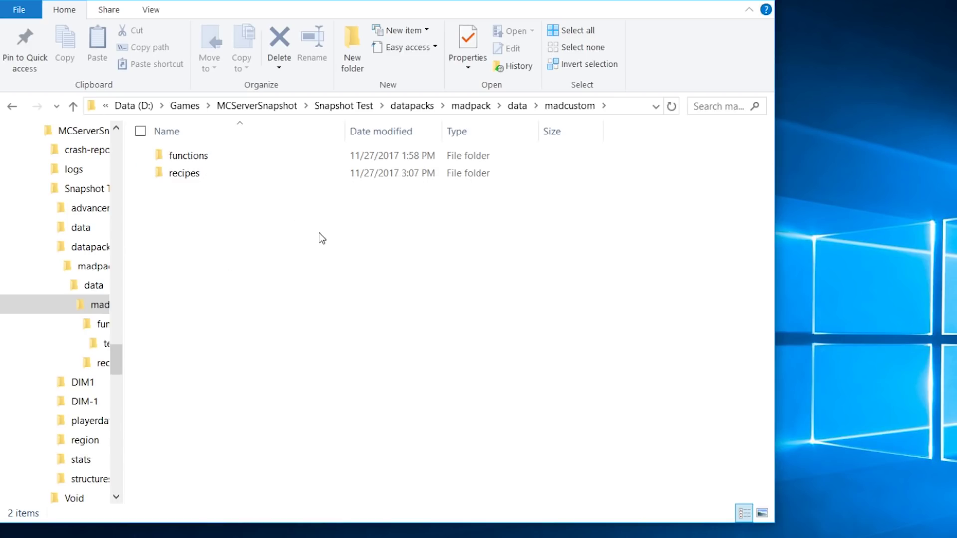
{"action": "double_click", "coordinate": [190, 157]}
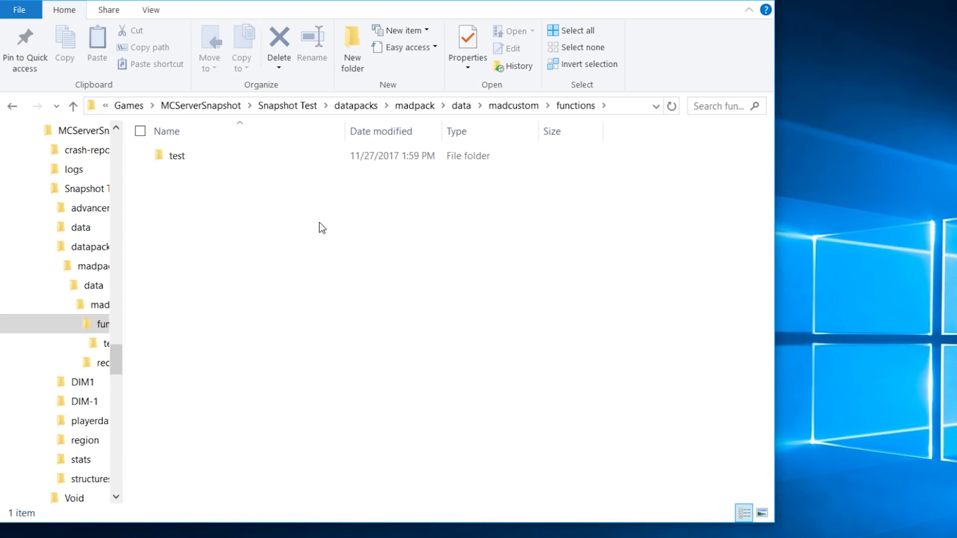
{"action": "left_click", "coordinate": [15, 108]}
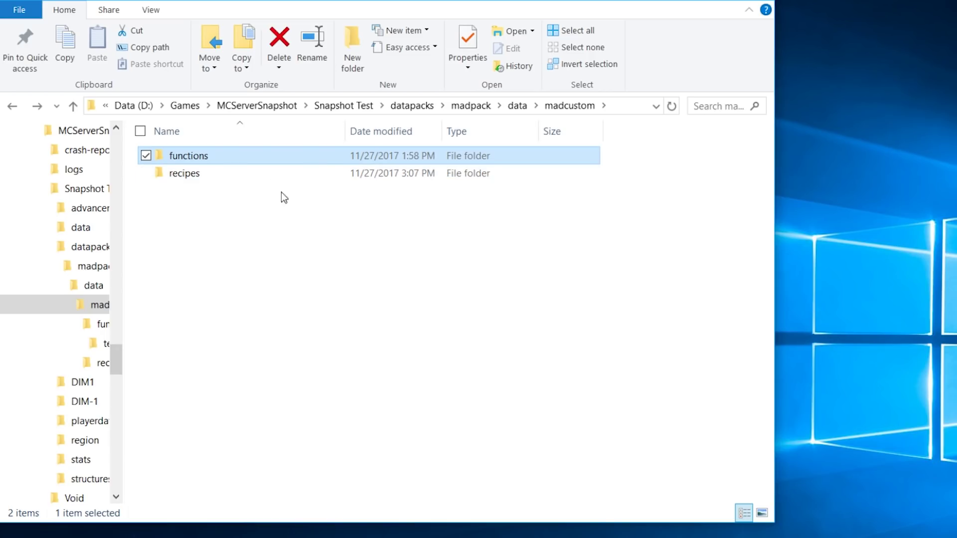
Step: Open the recipes folder of the madcustom namespace to view its JSON recipe files
{"action": "left_click", "coordinate": [199, 173]}
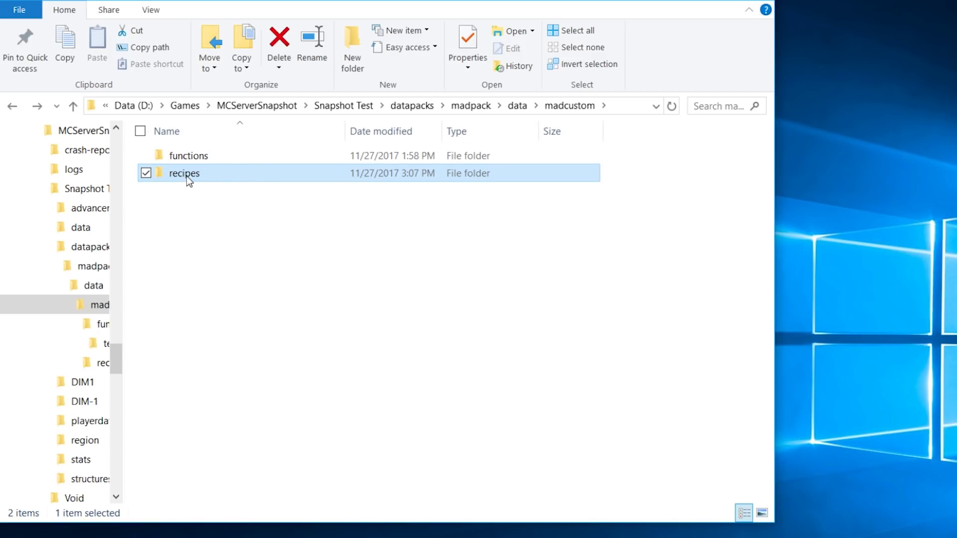
{"action": "mouse_move", "coordinate": [187, 175]}
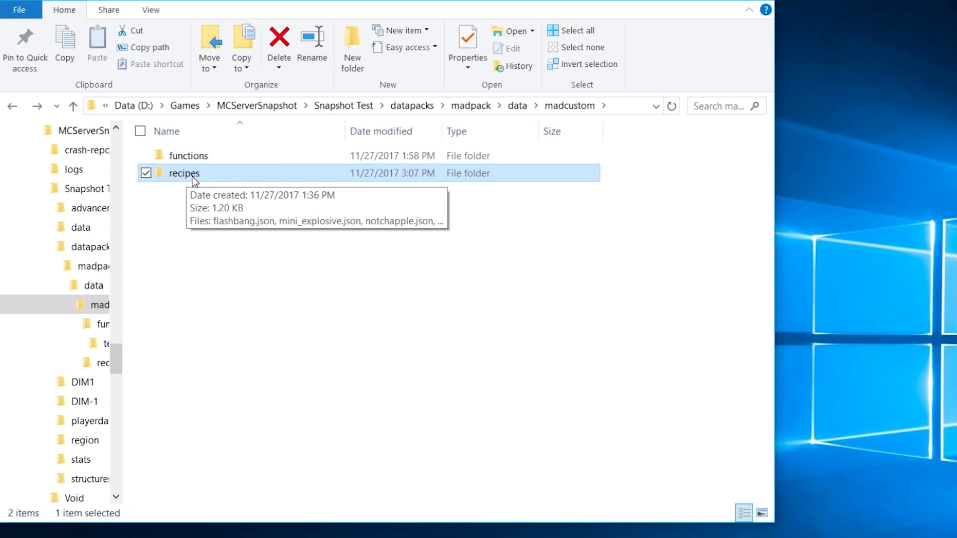
{"action": "double_click", "coordinate": [196, 175]}
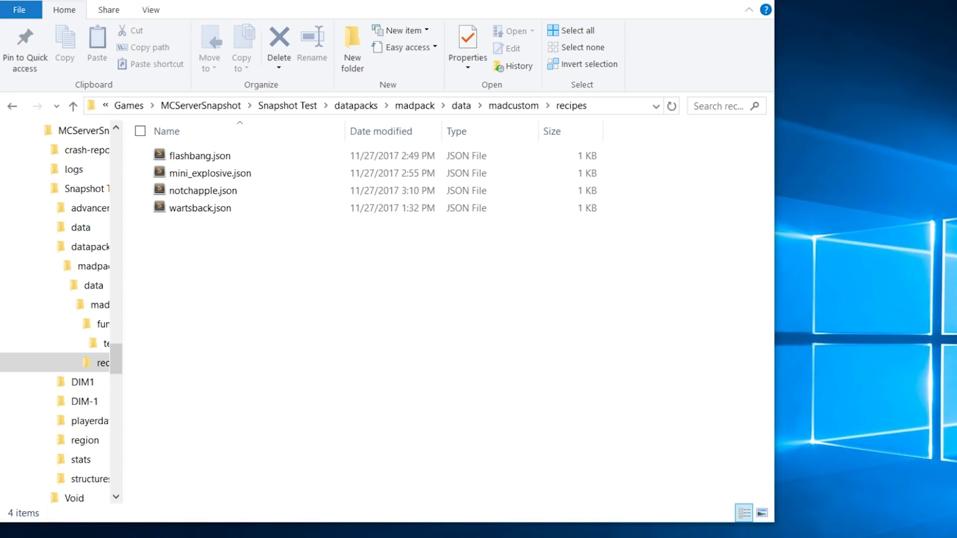
Step: Switch to Sublime Text and examine the nether_wart_block ingredient and nether_wart result in wartsback.json
{"action": "key", "text": "alt+Tab"}
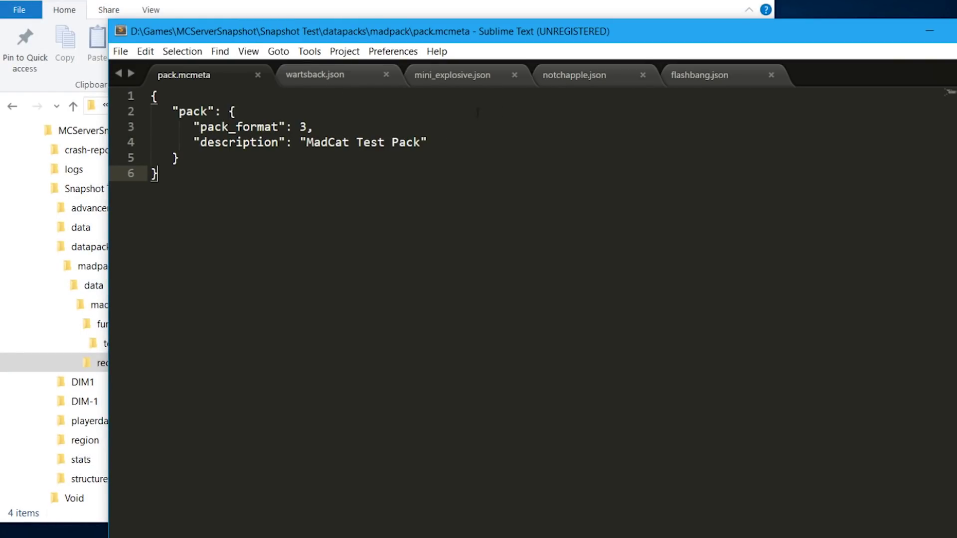
{"action": "left_click", "coordinate": [341, 84]}
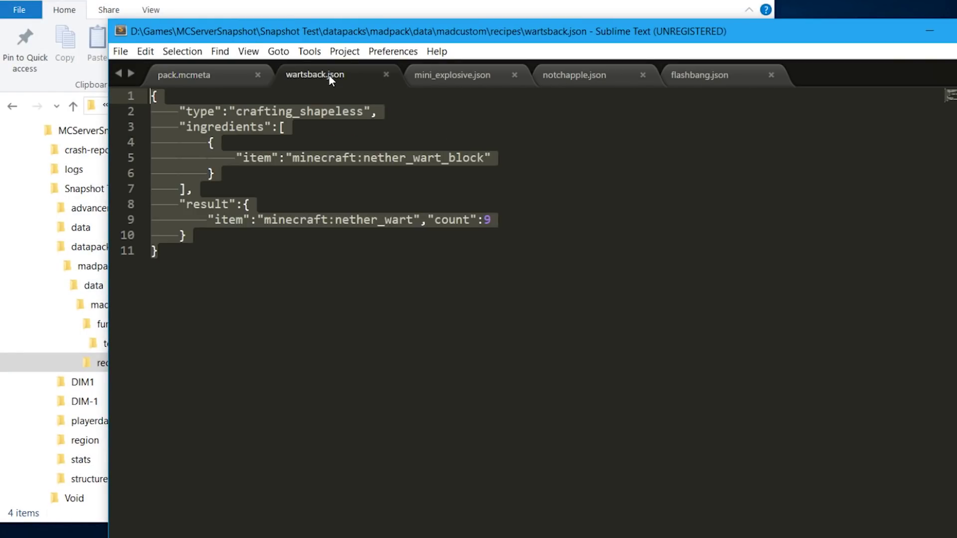
{"action": "left_click", "coordinate": [328, 296]}
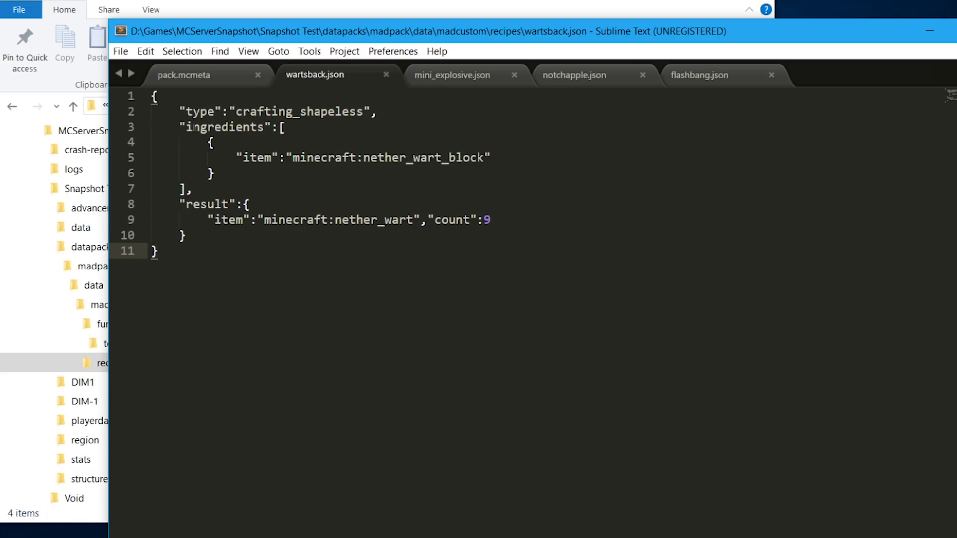
{"action": "double_click", "coordinate": [407, 159]}
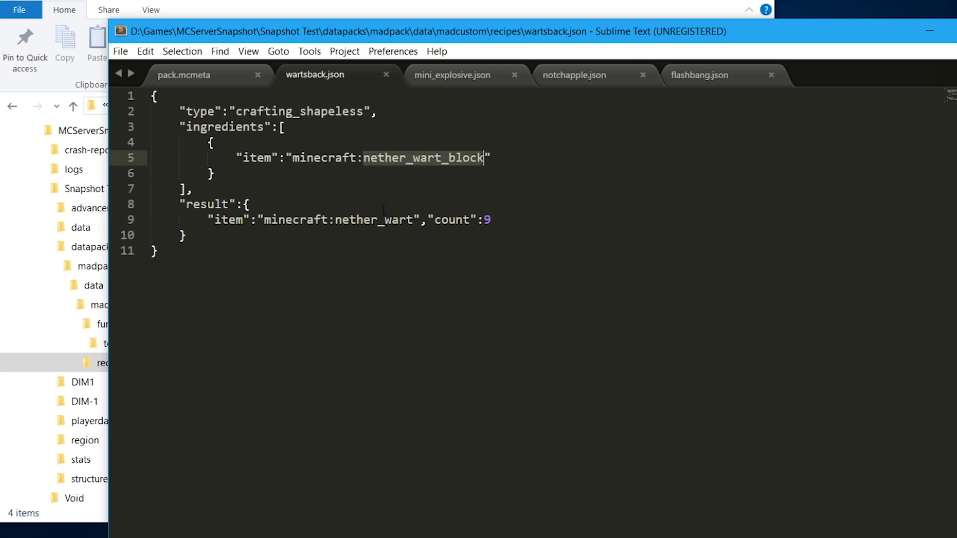
{"action": "double_click", "coordinate": [371, 220]}
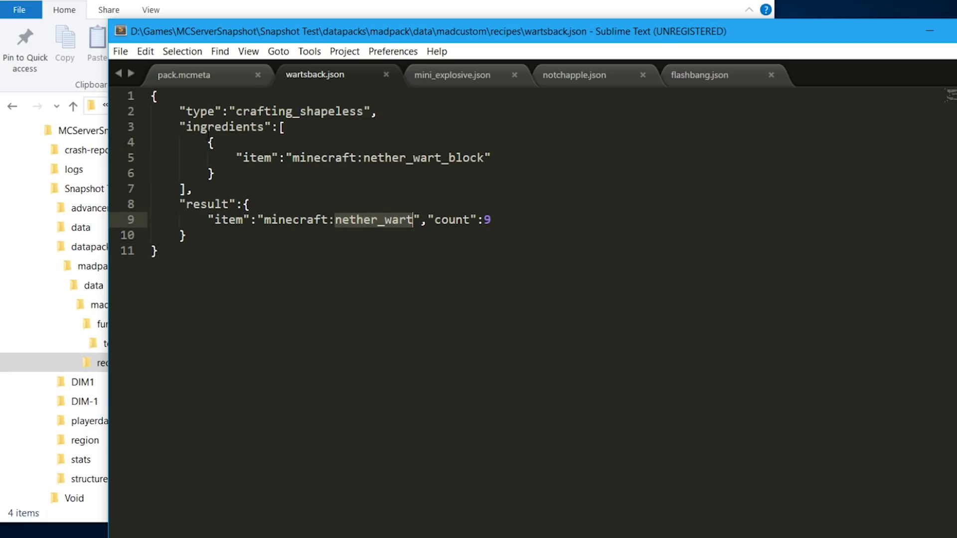
Step: Highlight the type key and its crafting_shapeless value in wartsback.json
{"action": "left_click", "coordinate": [186, 111]}
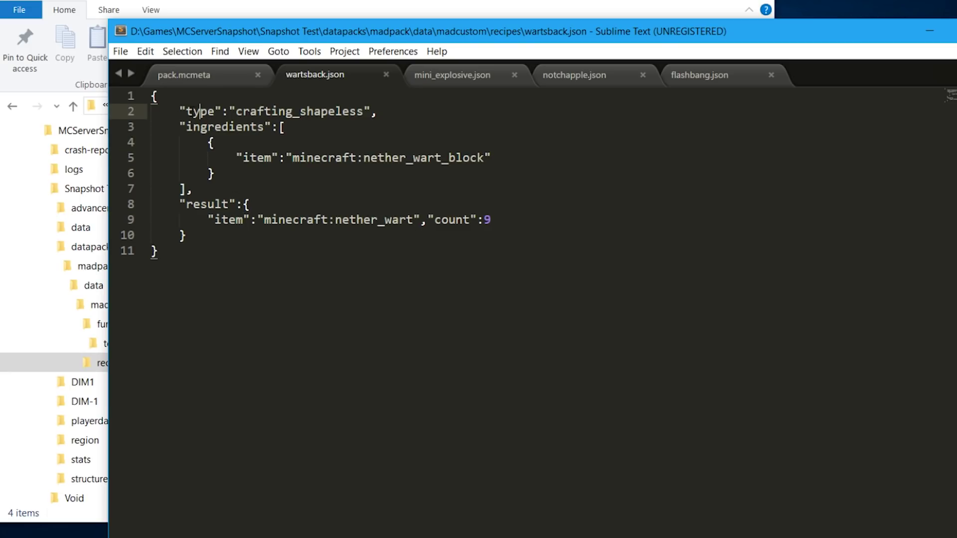
{"action": "double_click", "coordinate": [207, 113]}
{"action": "double_click", "coordinate": [316, 114]}
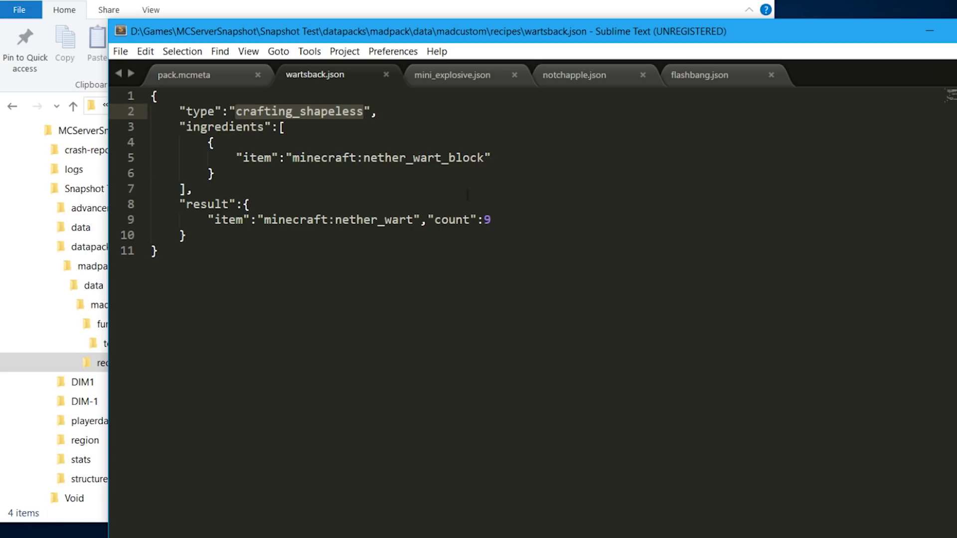
Step: Open notchapple.json and examine its crafting_shaped type, the three-row pattern and the key definitions
{"action": "left_click", "coordinate": [581, 75]}
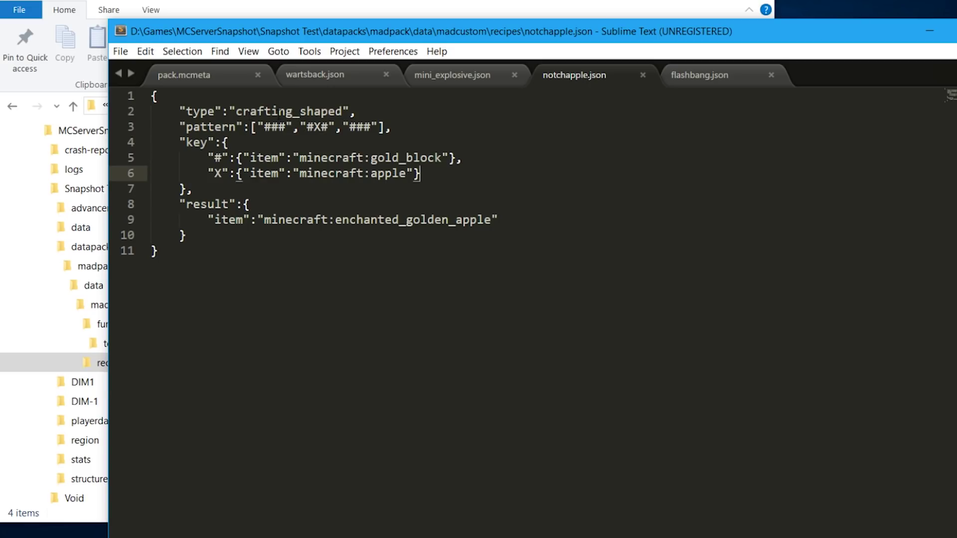
{"action": "left_click", "coordinate": [313, 111]}
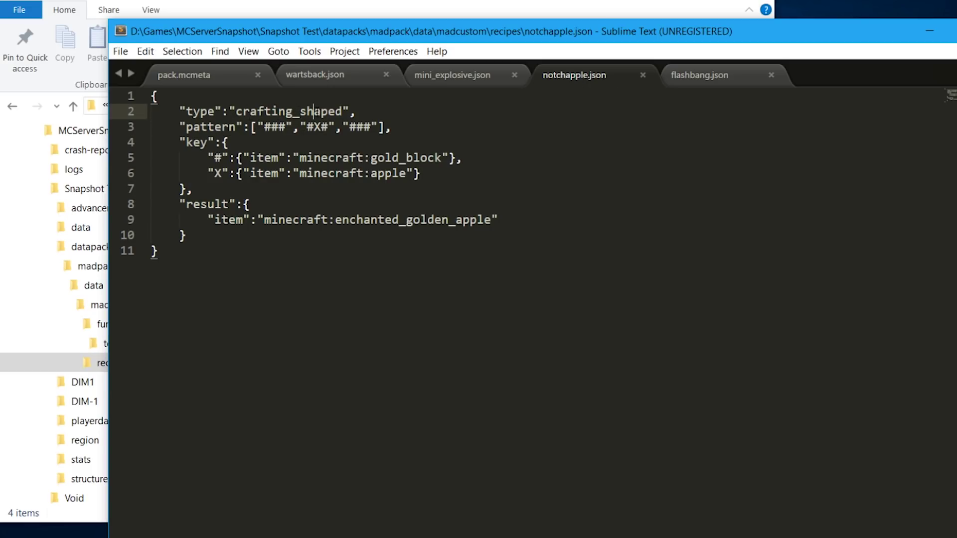
{"action": "double_click", "coordinate": [313, 111]}
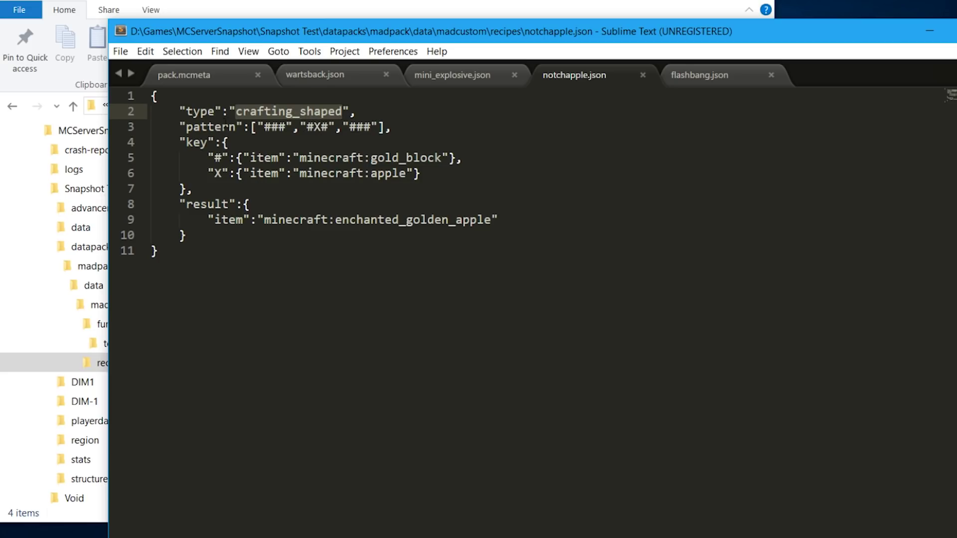
{"action": "double_click", "coordinate": [219, 127]}
{"action": "left_click", "coordinate": [253, 127]}
{"action": "left_click_drag", "start_coordinate": [253, 127], "coordinate": [391, 129]}
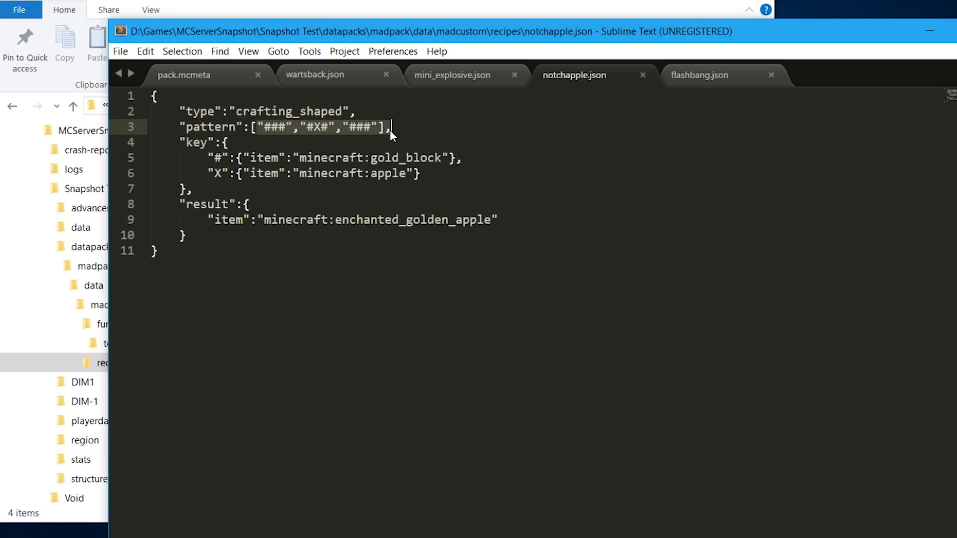
{"action": "left_click", "coordinate": [229, 159]}
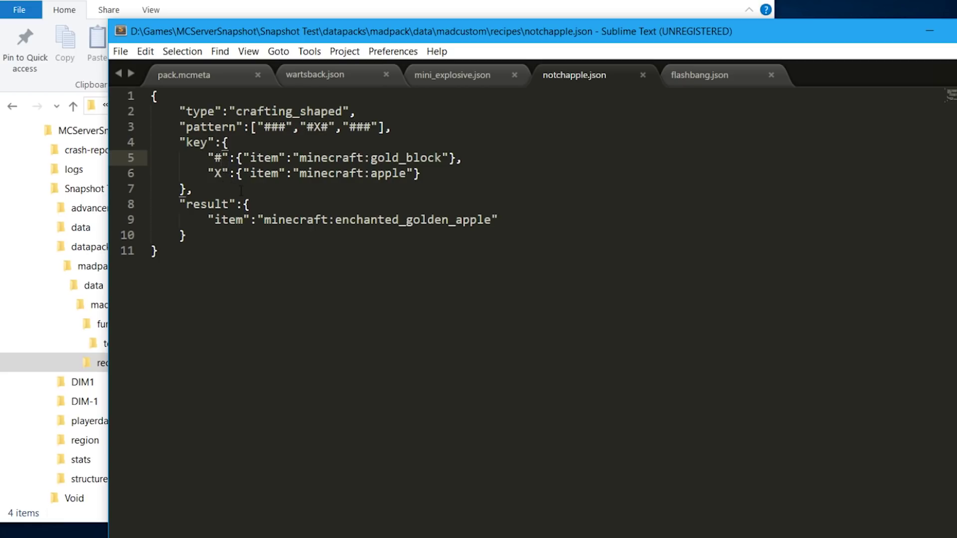
Step: Return to wartsback.json and examine the ingredients list's brackets and the braces around its nether_wart_block item
{"action": "left_click", "coordinate": [331, 74]}
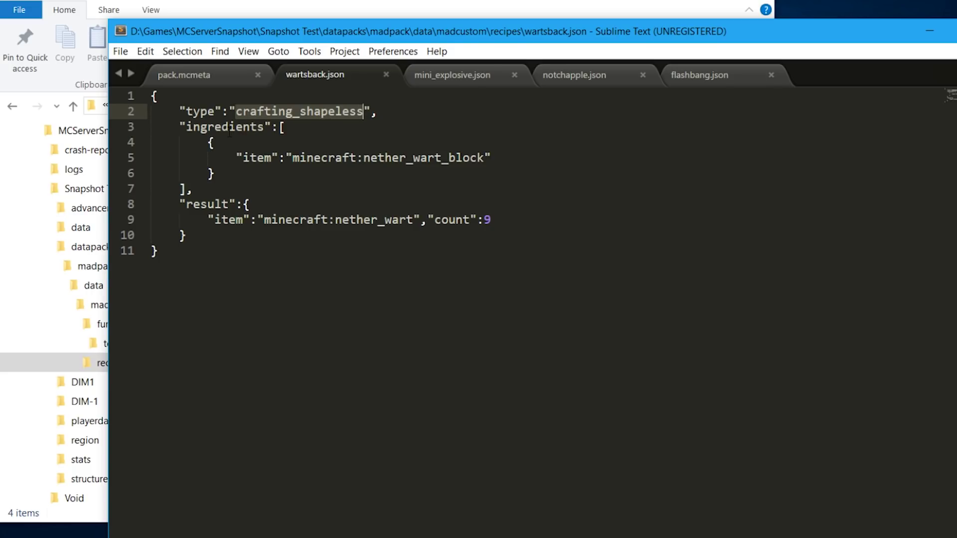
{"action": "left_click", "coordinate": [228, 127]}
{"action": "left_click", "coordinate": [285, 130]}
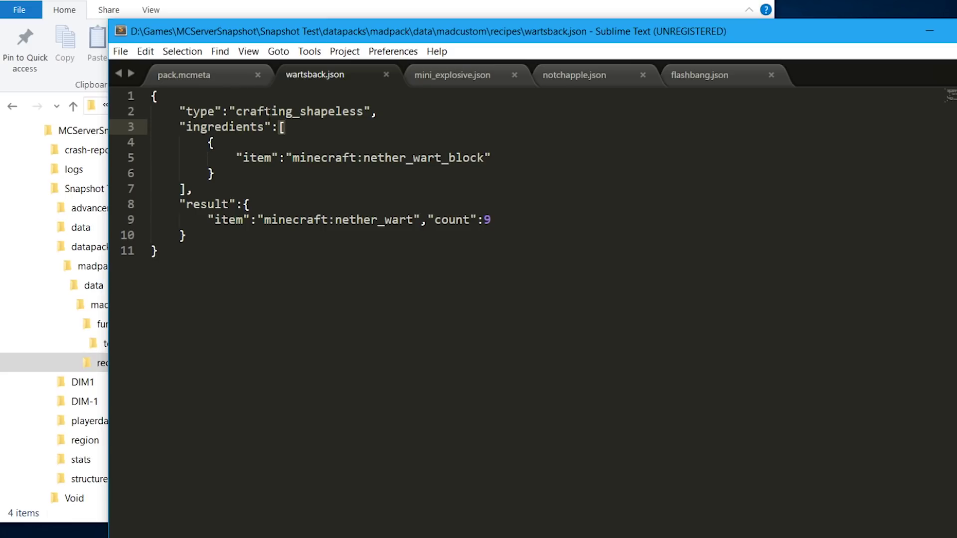
{"action": "left_click_drag", "start_coordinate": [207, 143], "coordinate": [214, 174]}
{"action": "left_click", "coordinate": [215, 175]}
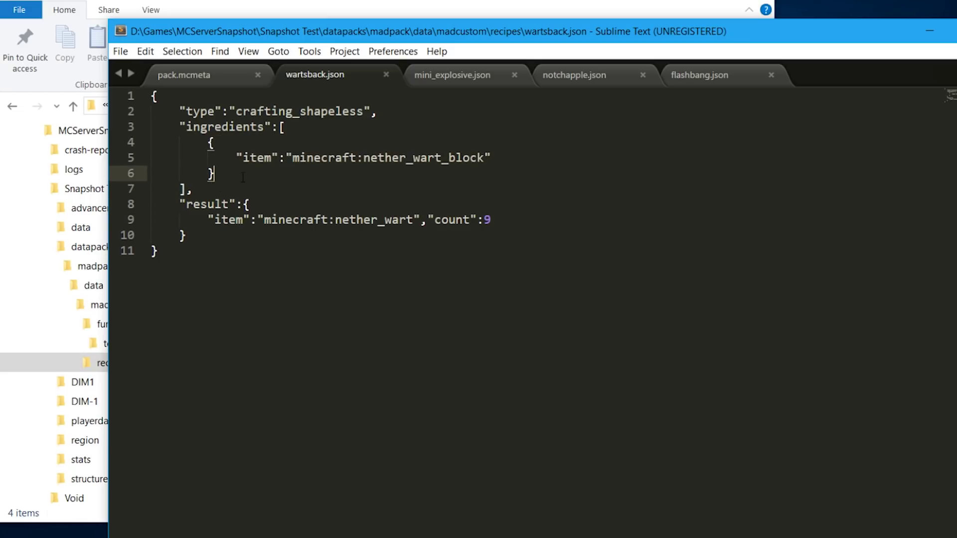
{"action": "left_click", "coordinate": [504, 158]}
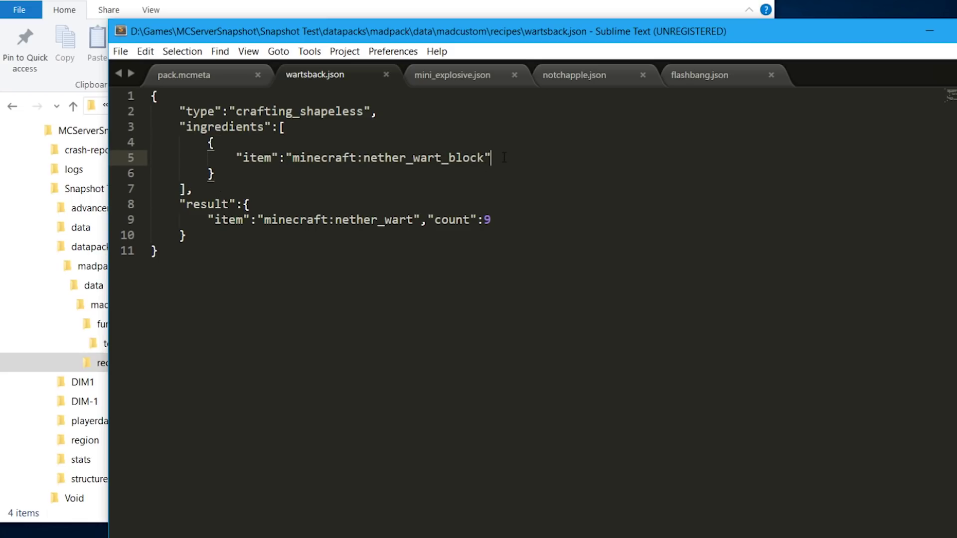
Step: Open mini_explosive.json and examine the line endings of its clay_ball, gunpowder and magma_cream ingredients and the closing bracket
{"action": "left_click", "coordinate": [452, 77]}
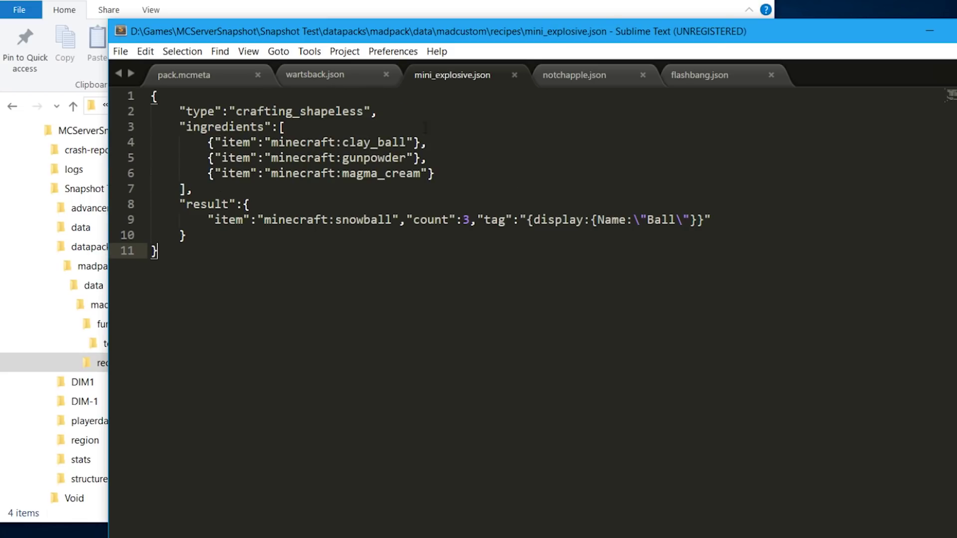
{"action": "left_click", "coordinate": [432, 139]}
{"action": "left_click", "coordinate": [436, 159]}
{"action": "left_click", "coordinate": [447, 175]}
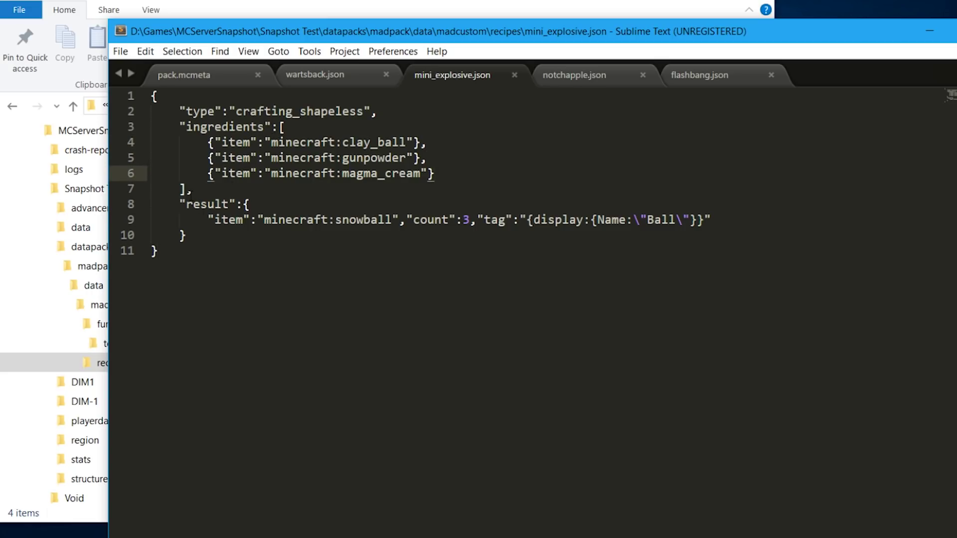
{"action": "left_click", "coordinate": [186, 190]}
{"action": "left_click", "coordinate": [179, 190]}
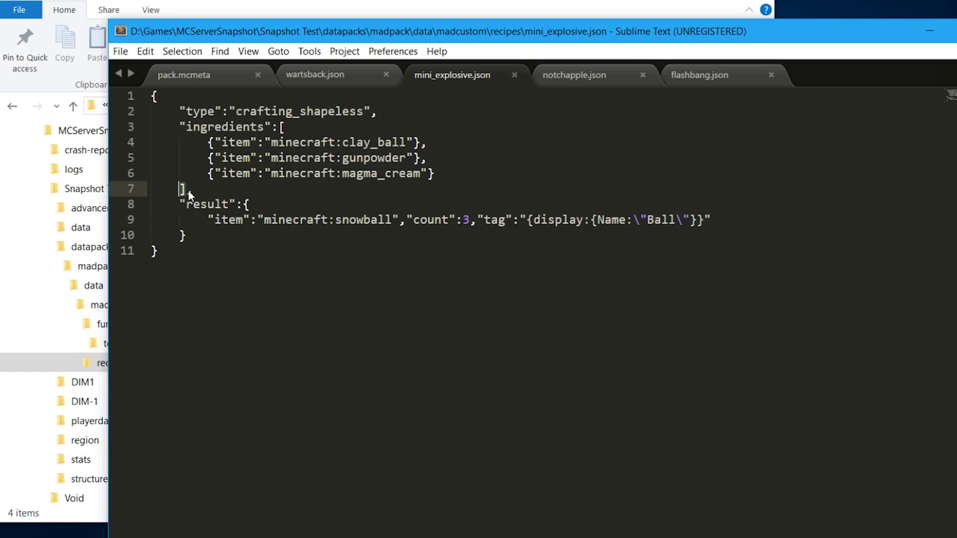
Step: Go back to wartsback.json and highlight the result key and its nether_wart item entry, ending at the count
{"action": "left_click", "coordinate": [334, 75]}
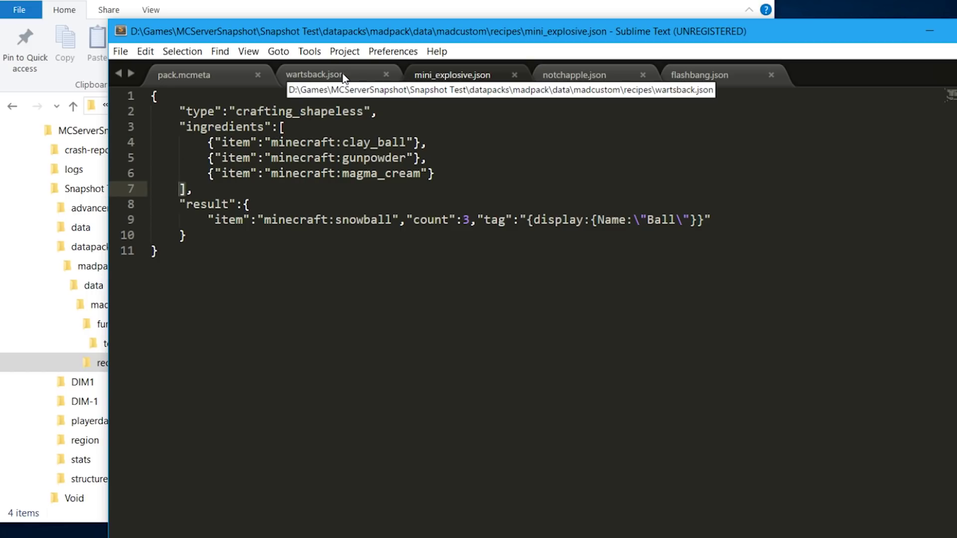
{"action": "double_click", "coordinate": [212, 205]}
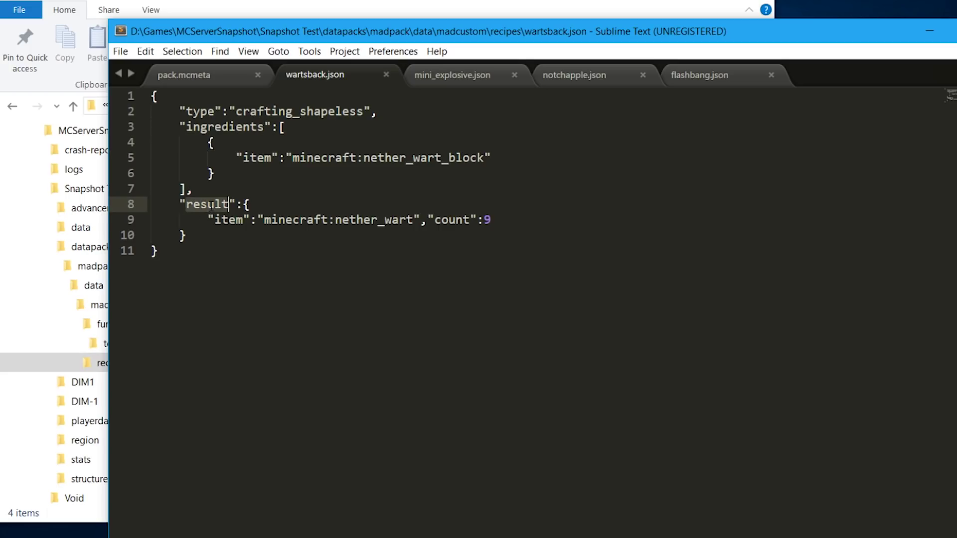
{"action": "left_click", "coordinate": [242, 204]}
{"action": "left_click_drag", "start_coordinate": [207, 220], "coordinate": [428, 220]}
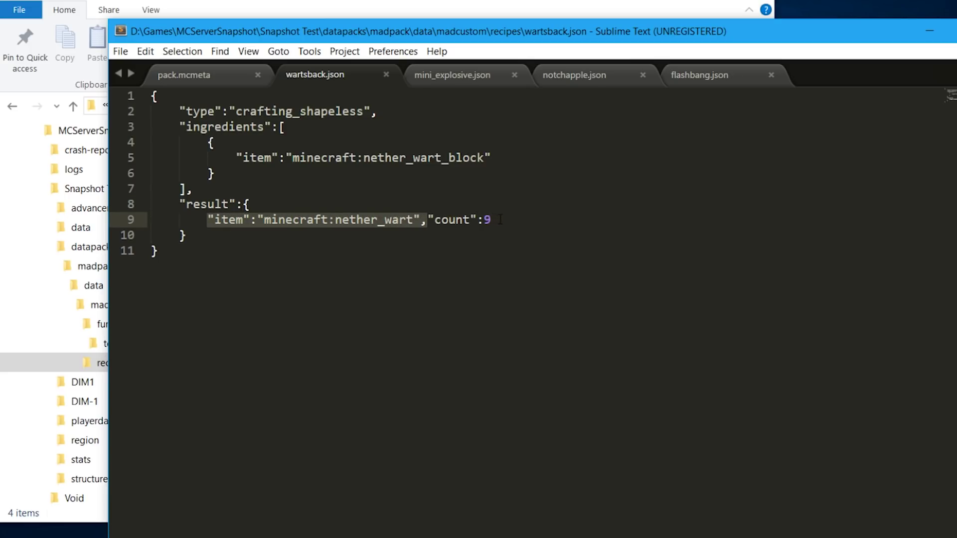
{"action": "left_click", "coordinate": [501, 219]}
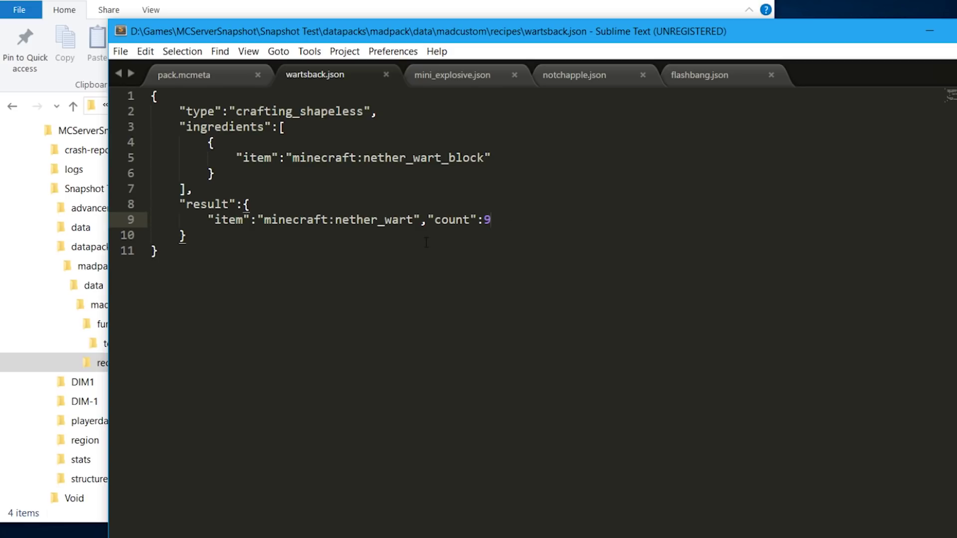
Step: Inspect the escaped quote in mini_explosive.json's display name, and highlight the nbt key in flashbang.json
{"action": "left_click", "coordinate": [469, 78]}
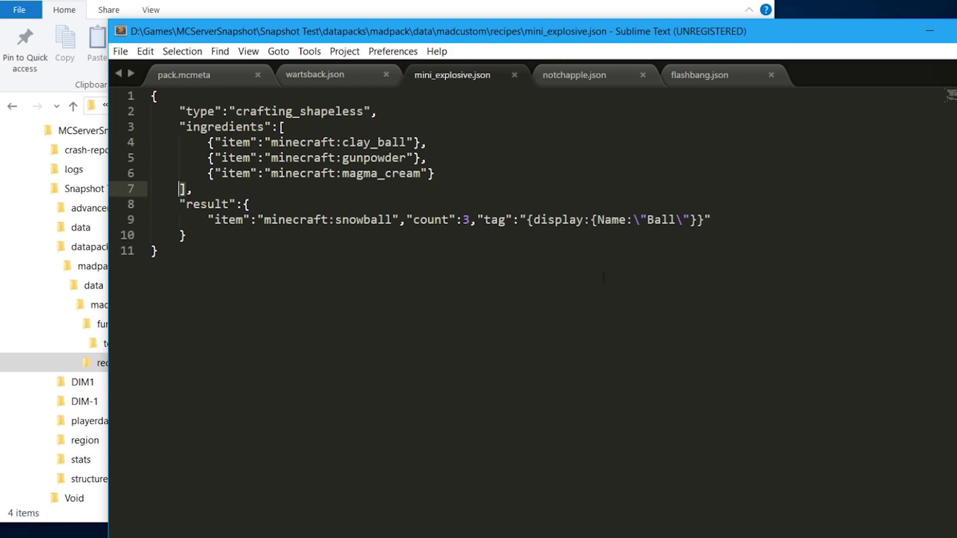
{"action": "left_click", "coordinate": [639, 220]}
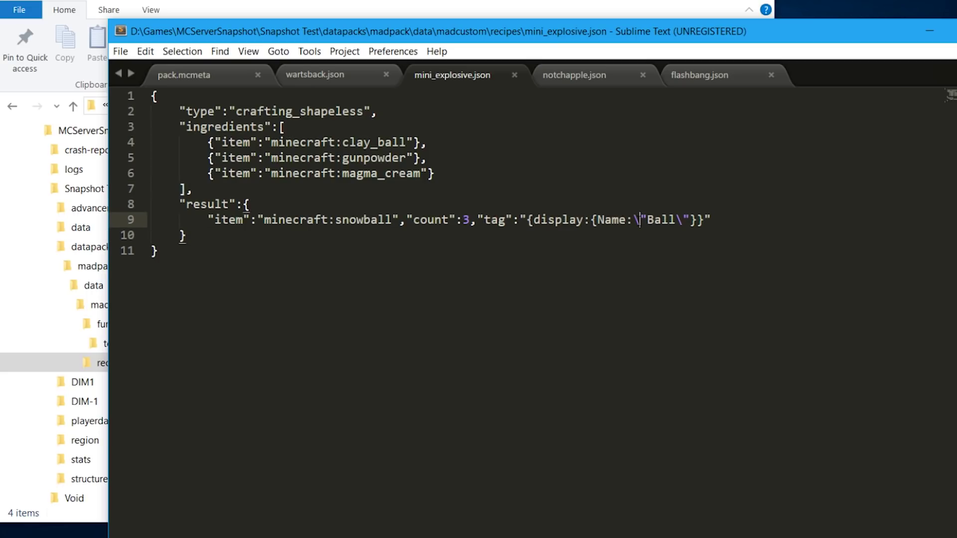
{"action": "left_click", "coordinate": [703, 76]}
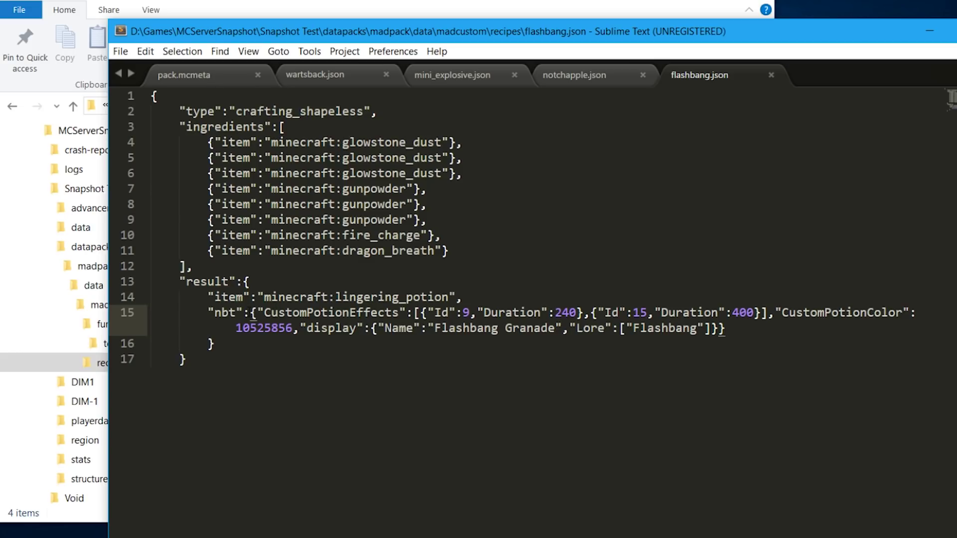
{"action": "double_click", "coordinate": [224, 313]}
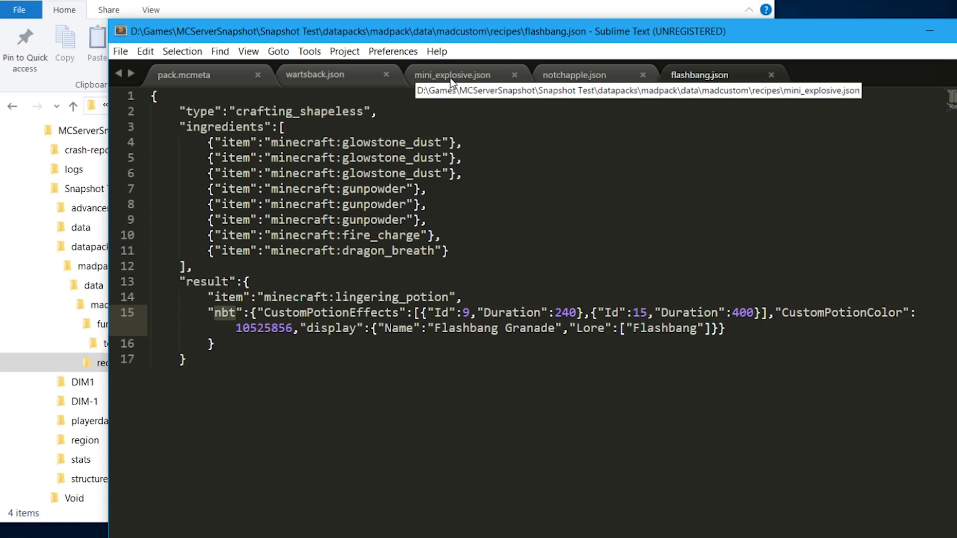
Step: Return to mini_explosive.json, highlight the tag key of its snowball result and clear the selection
{"action": "left_click", "coordinate": [597, 78]}
{"action": "left_click", "coordinate": [419, 77]}
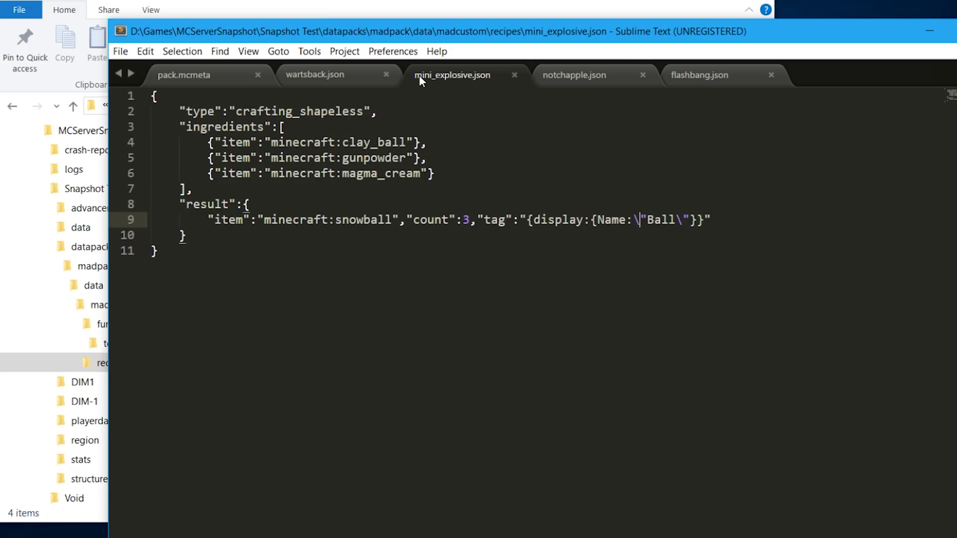
{"action": "double_click", "coordinate": [487, 220]}
{"action": "left_click", "coordinate": [220, 242]}
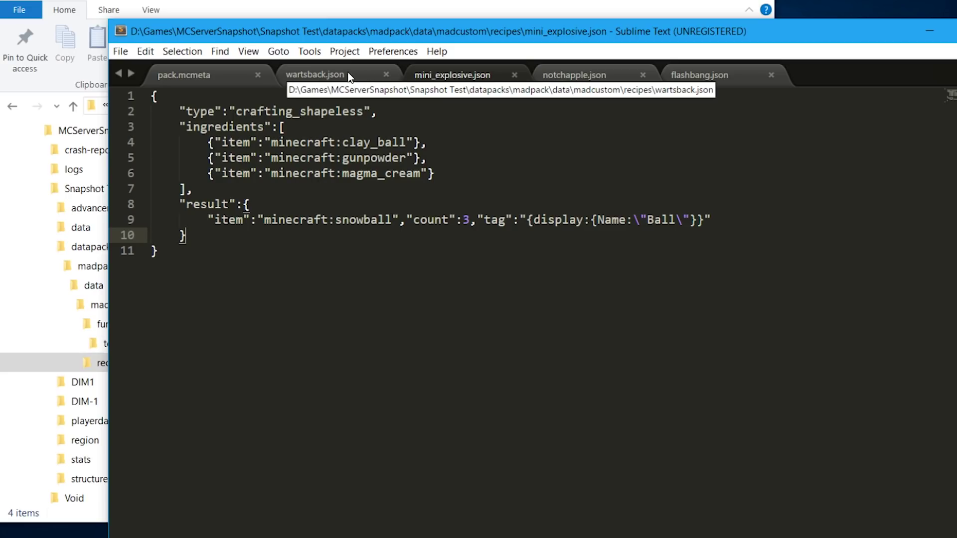
Step: View wartsback.json again, and switch to File Explorer to go up from the recipes folder to the datapacks folder
{"action": "left_click", "coordinate": [333, 79]}
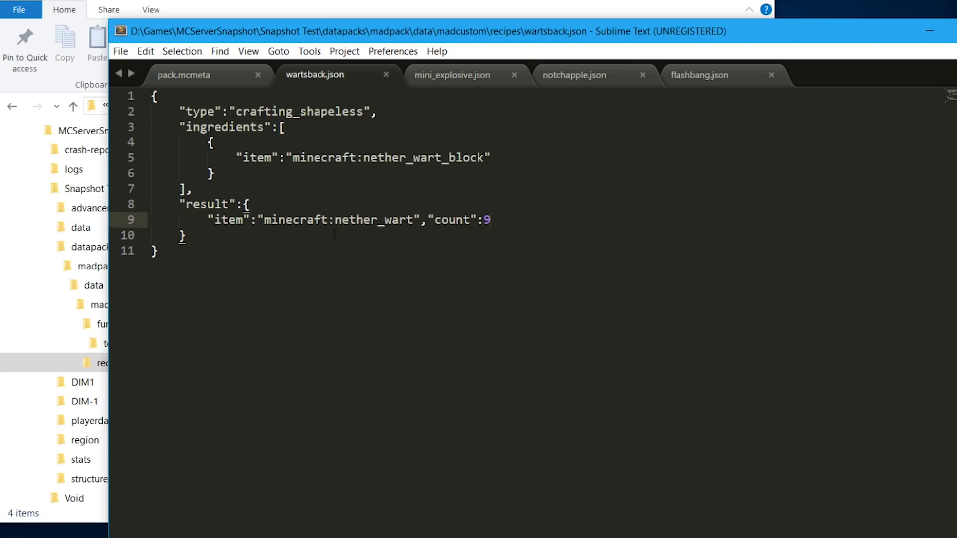
{"action": "left_click", "coordinate": [446, 5]}
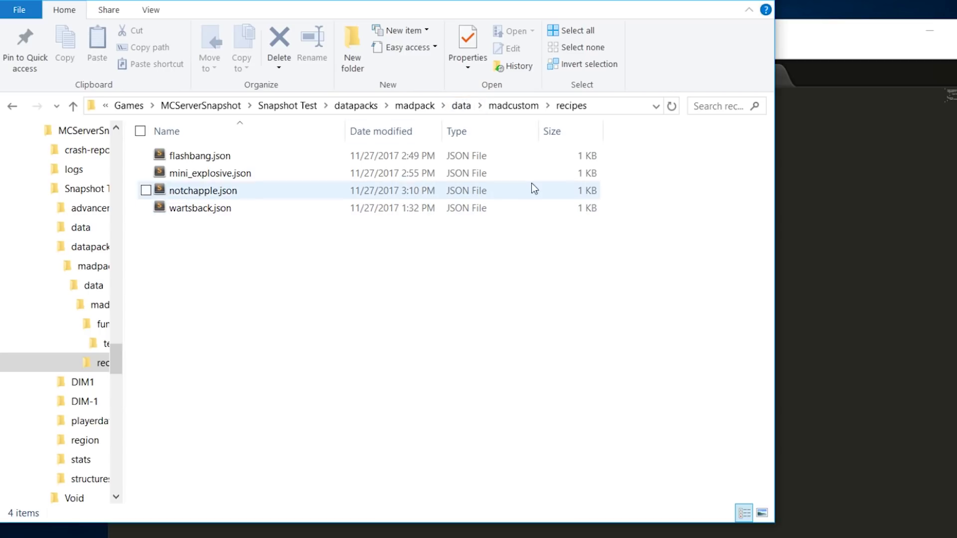
{"action": "key", "text": "alt+Tab"}
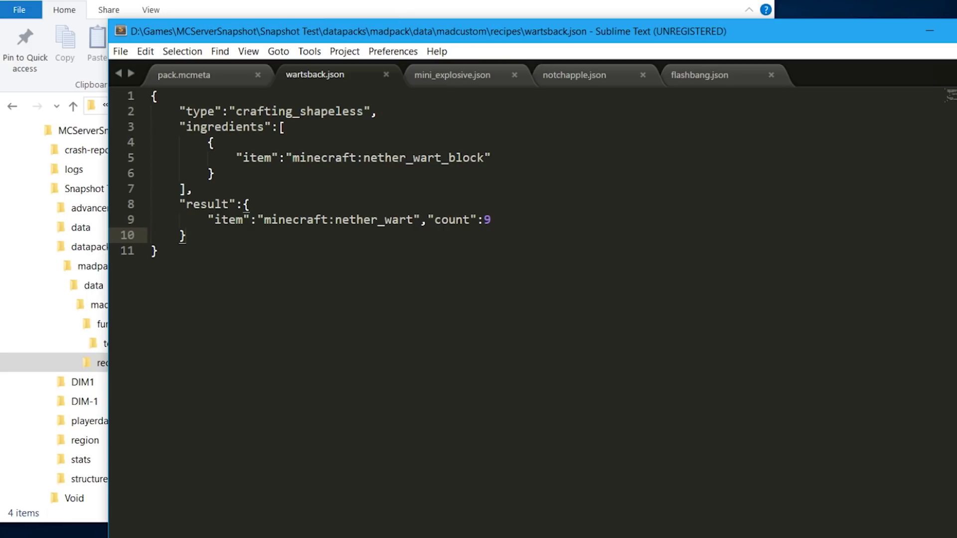
{"action": "key", "text": "alt+Tab"}
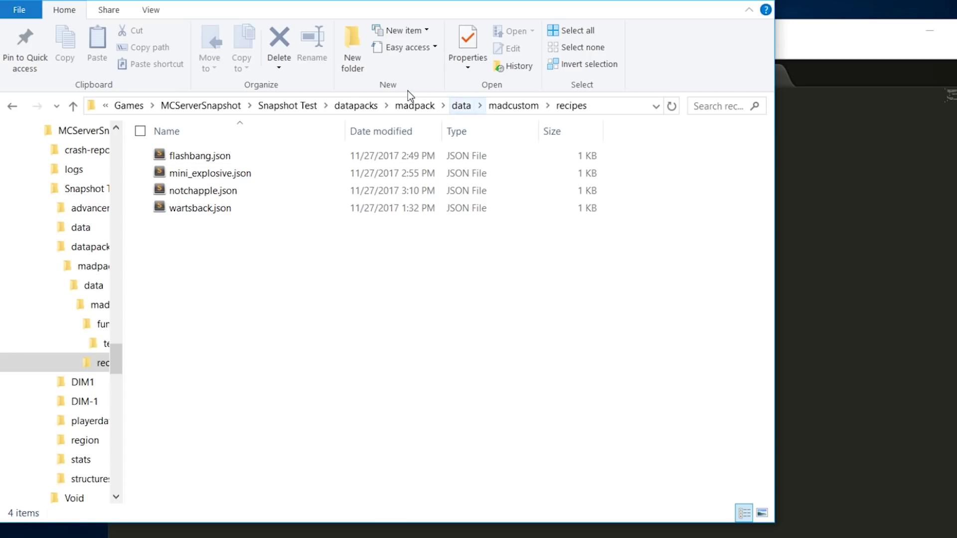
{"action": "left_click", "coordinate": [354, 106]}
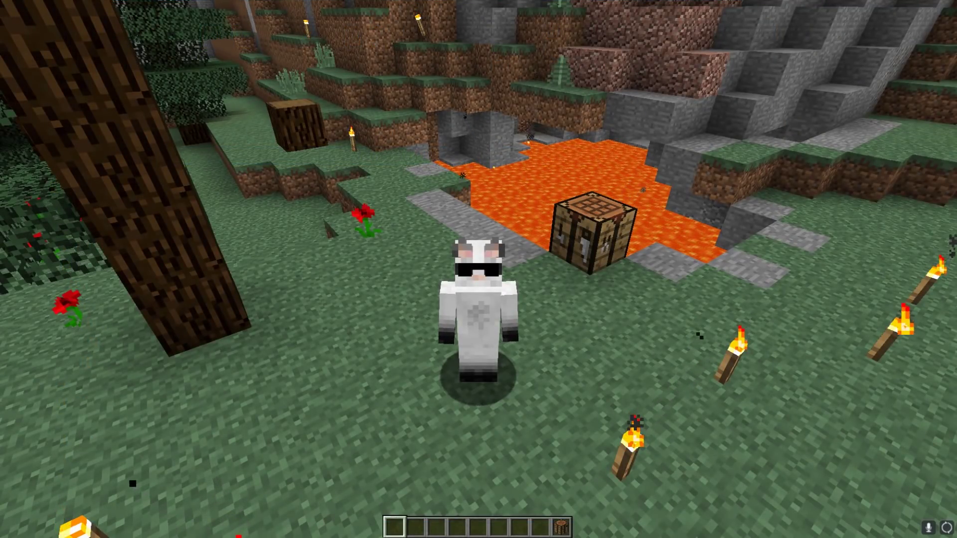
Step: Switch to Minecraft and run the /reload command in chat to reload the data packs
{"action": "type", "text": "t"}
{"action": "type", "text": "/"}
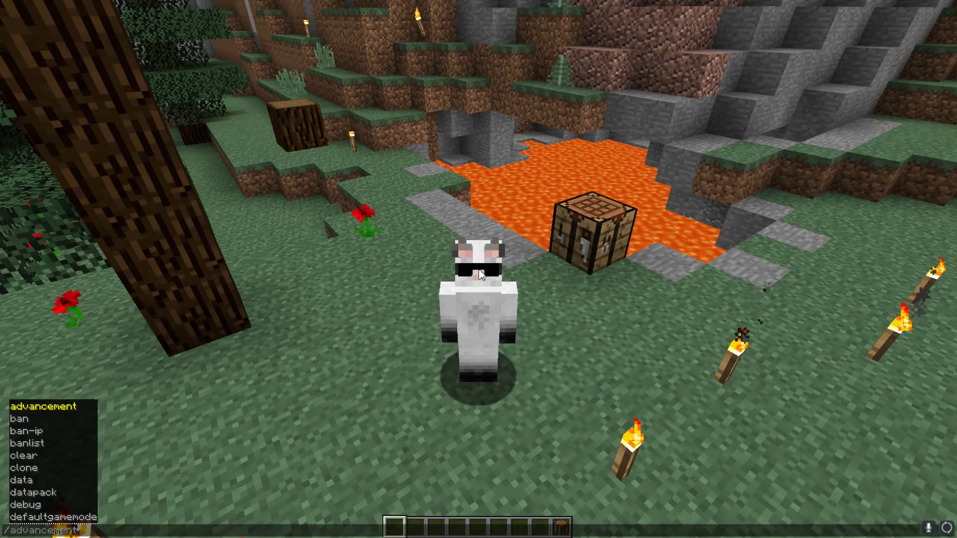
{"action": "type", "text": "rel"}
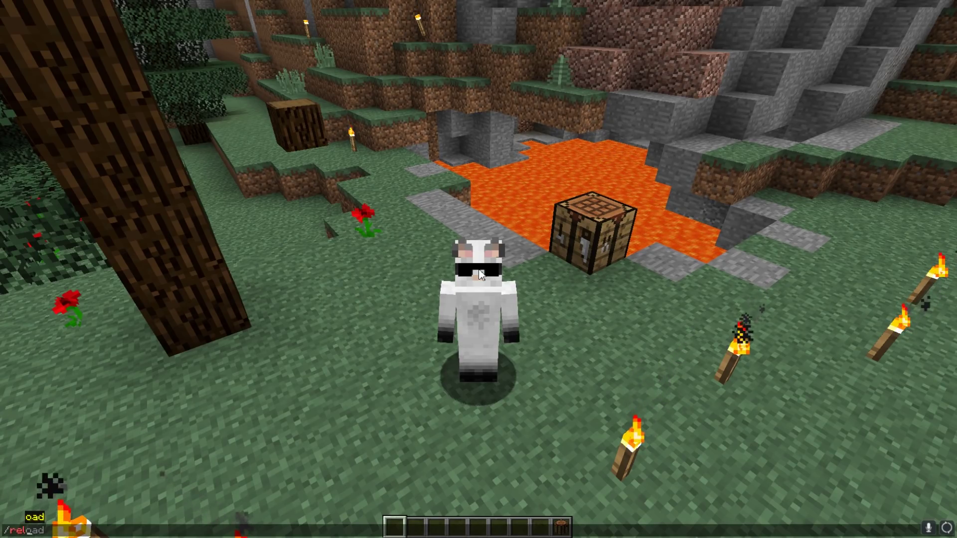
{"action": "type", "text": "oad"}
{"action": "key", "text": "Return"}
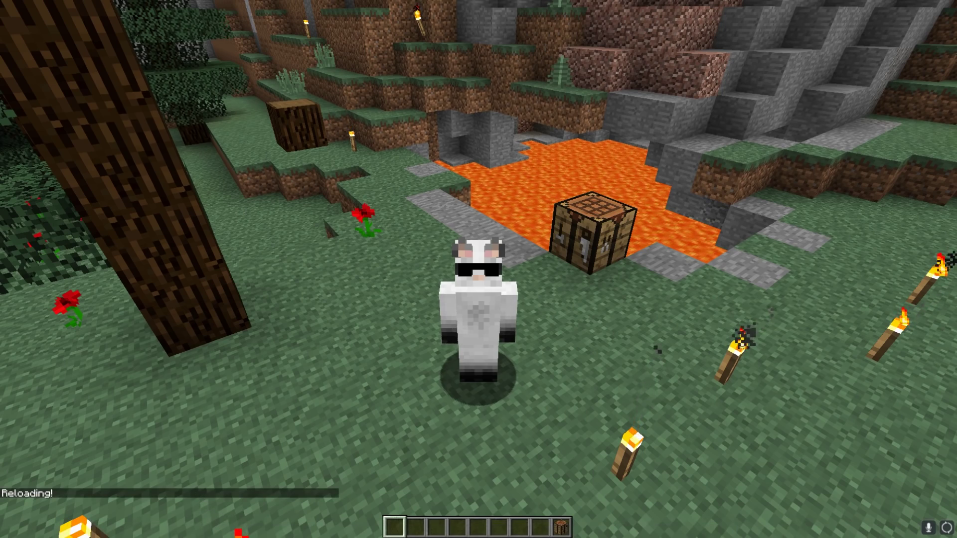
Step: Run the /datapack list command in chat to list the enabled and available data packs
{"action": "mouse_move", "coordinate": [479, 269]}
{"action": "key", "text": "w"}
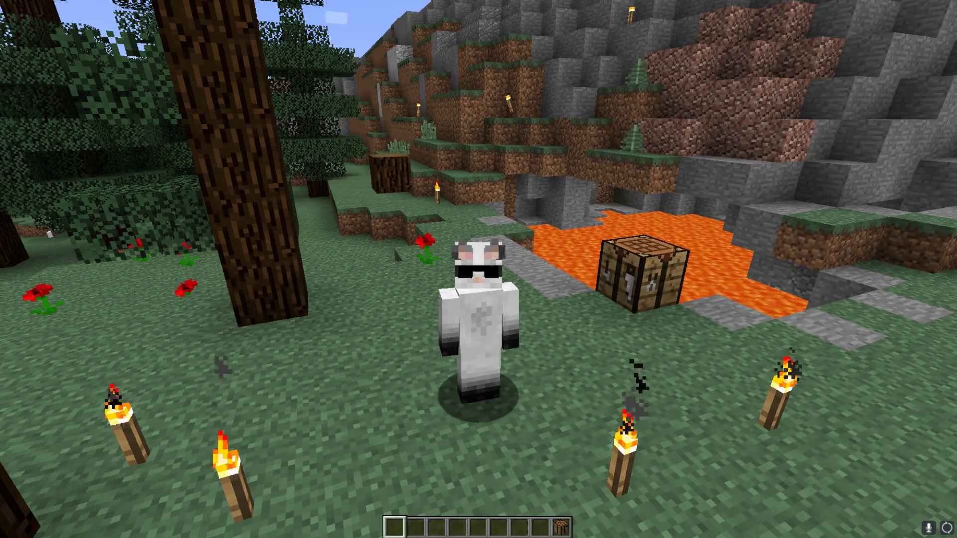
{"action": "type", "text": "t"}
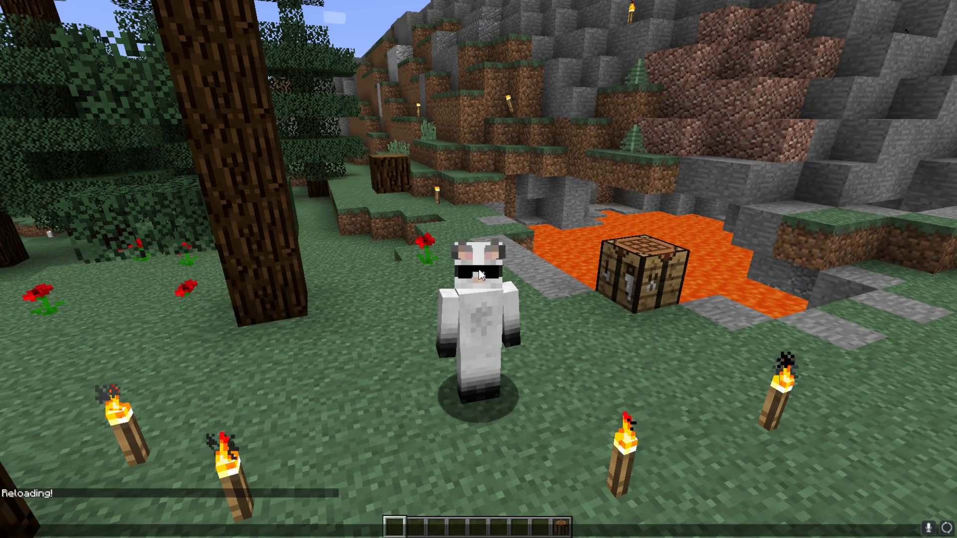
{"action": "type", "text": "/datapack"}
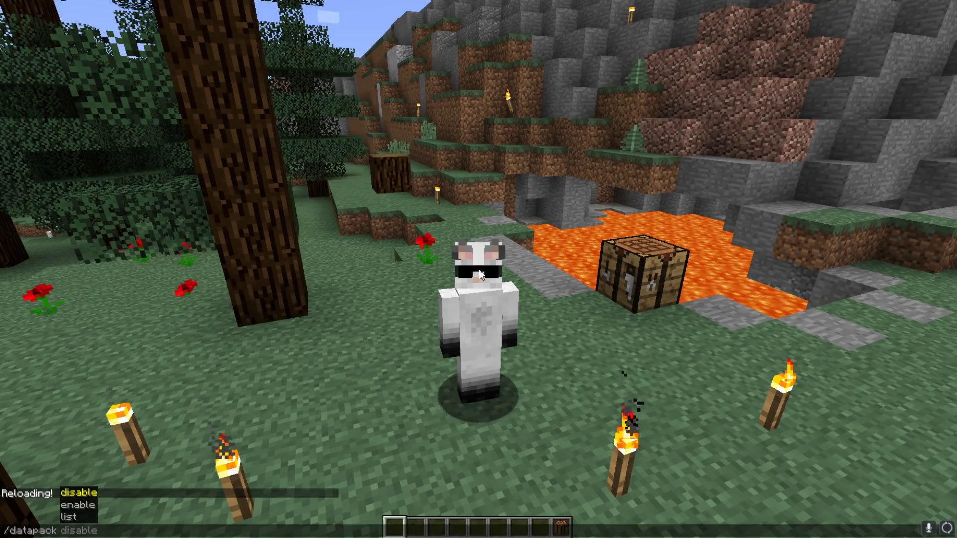
{"action": "key", "text": "Down"}
{"action": "key", "text": "Down"}
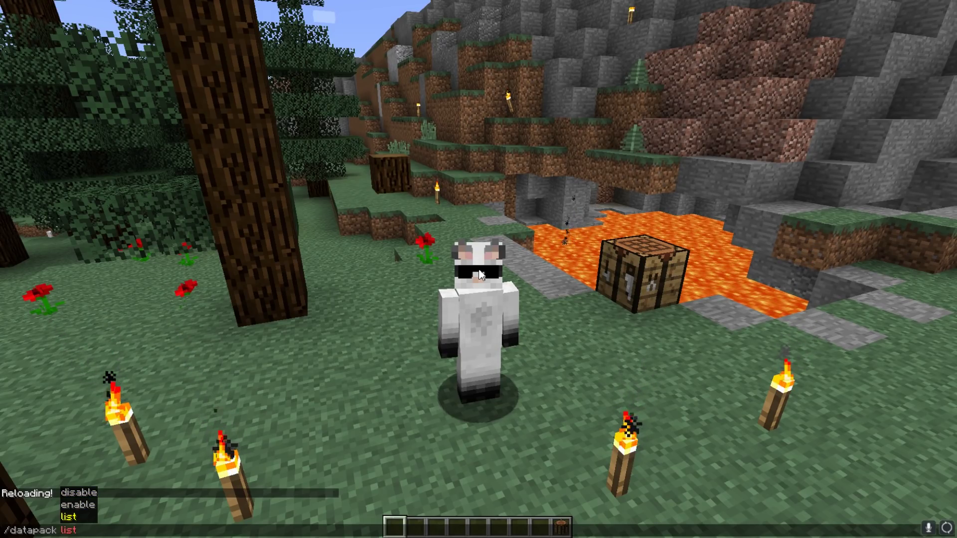
{"action": "key", "text": "Tab"}
{"action": "key", "text": "Return"}
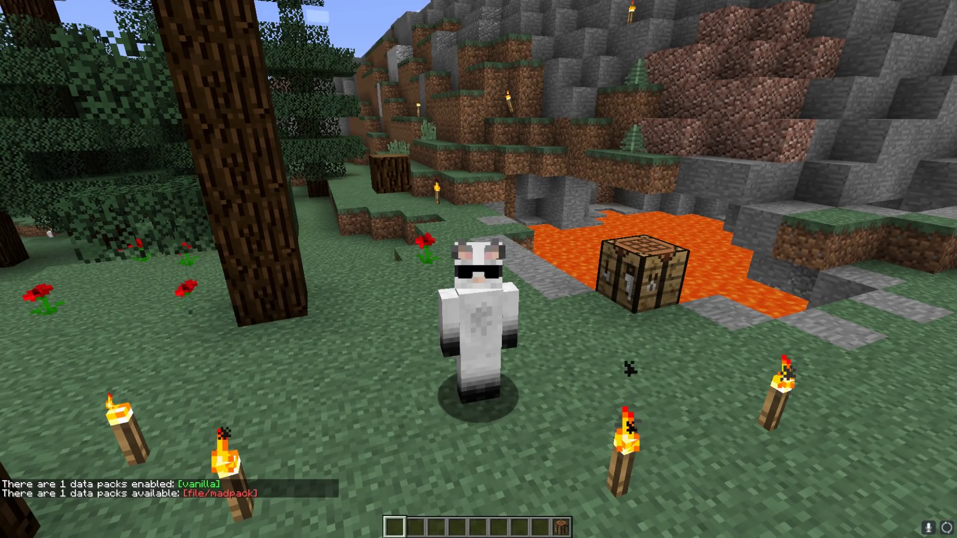
Step: Enable the madpack data pack by running /datapack enable "file/madpack" in chat
{"action": "key", "text": "t"}
{"action": "key", "text": "Up"}
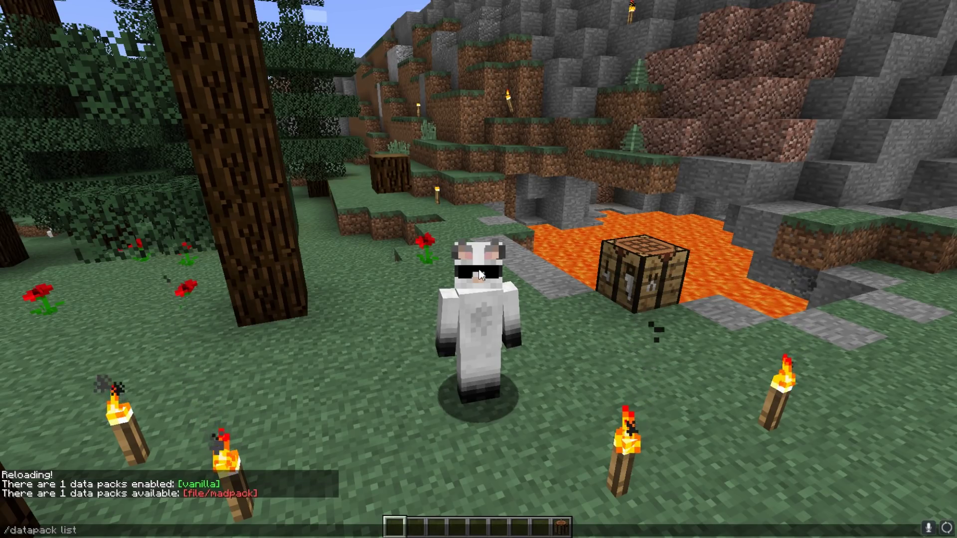
{"action": "key", "text": "BackSpace"}
{"action": "key", "text": "BackSpace"}
{"action": "key", "text": "BackSpace"}
{"action": "key", "text": "BackSpace"}
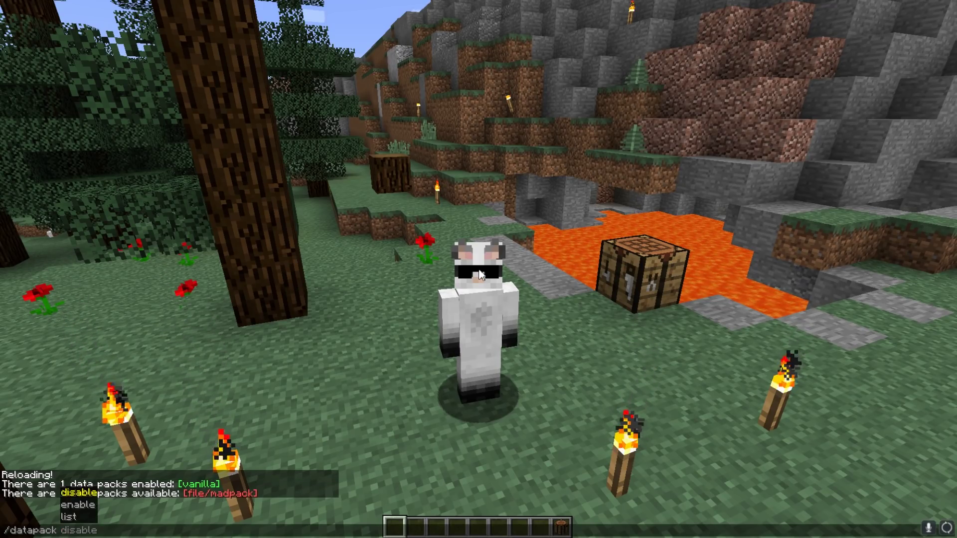
{"action": "type", "text": "enable"}
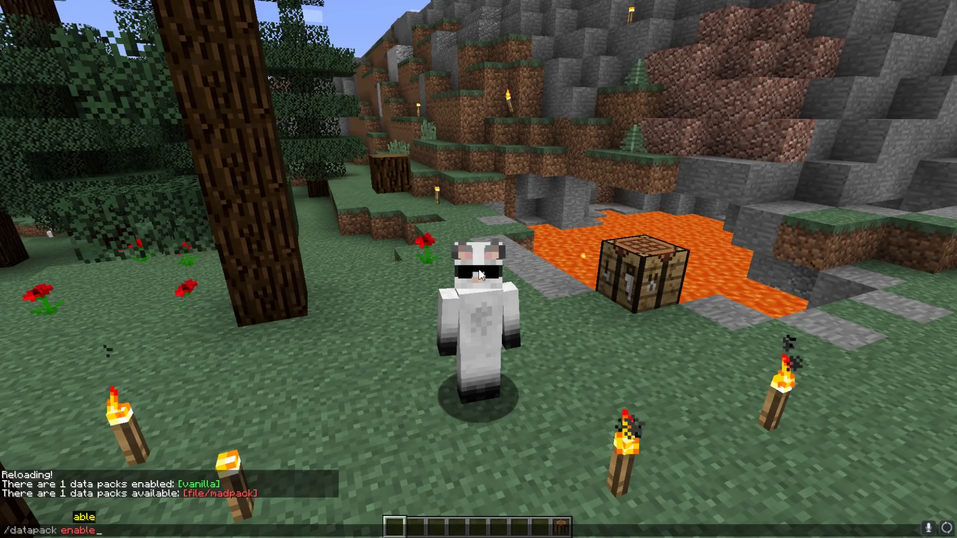
{"action": "key", "text": "Tab"}
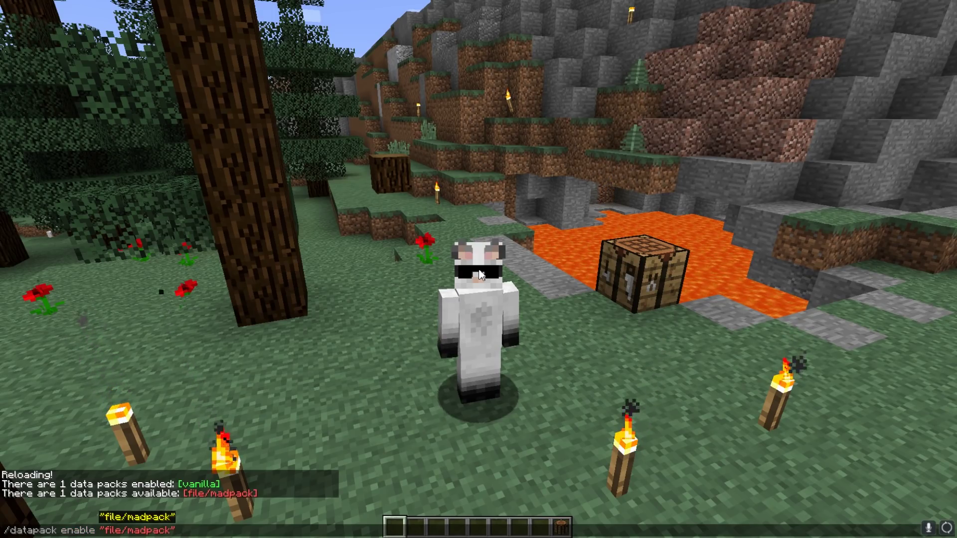
{"action": "key", "text": "Return"}
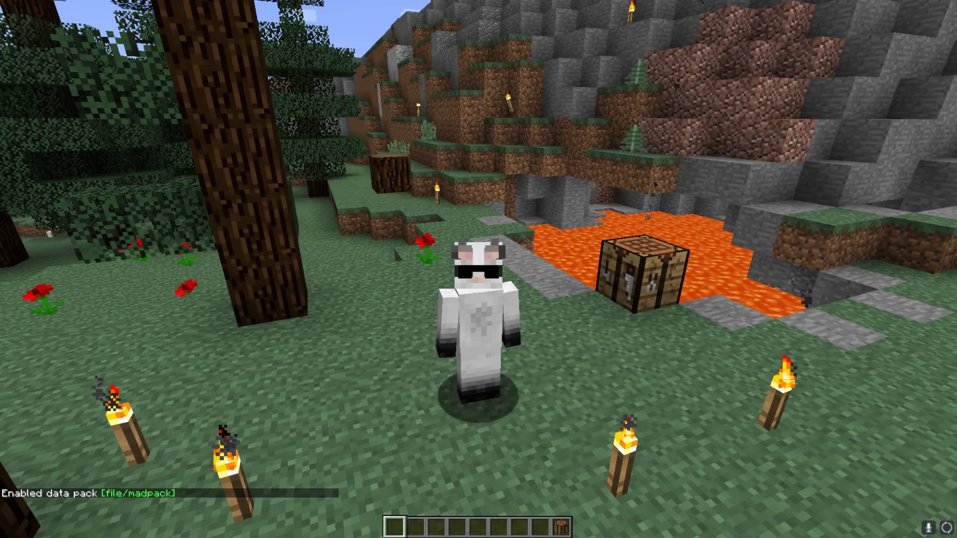
Step: Run /datapack list again to check the data packs after enabling madpack
{"action": "key", "text": "t"}
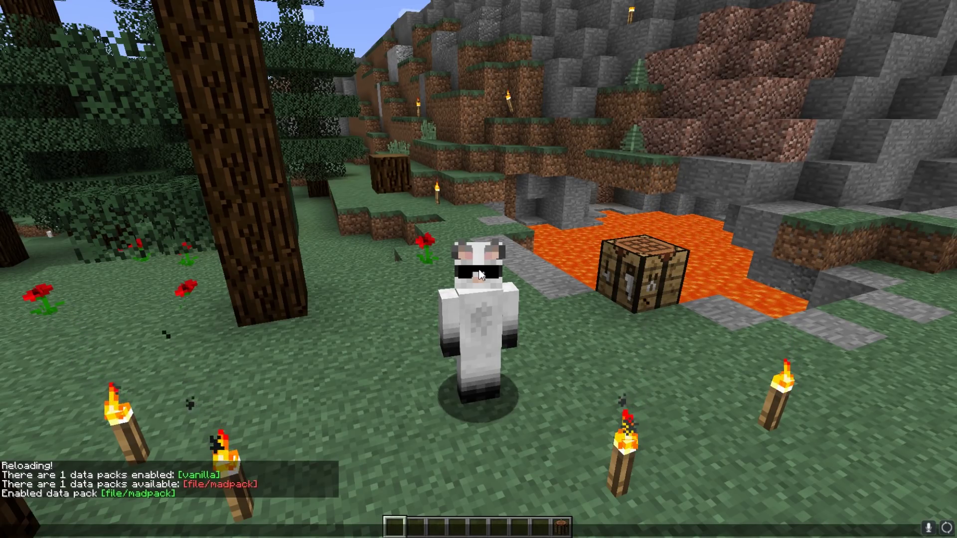
{"action": "key", "text": "Up"}
{"action": "key", "text": "Up"}
{"action": "key", "text": "Return"}
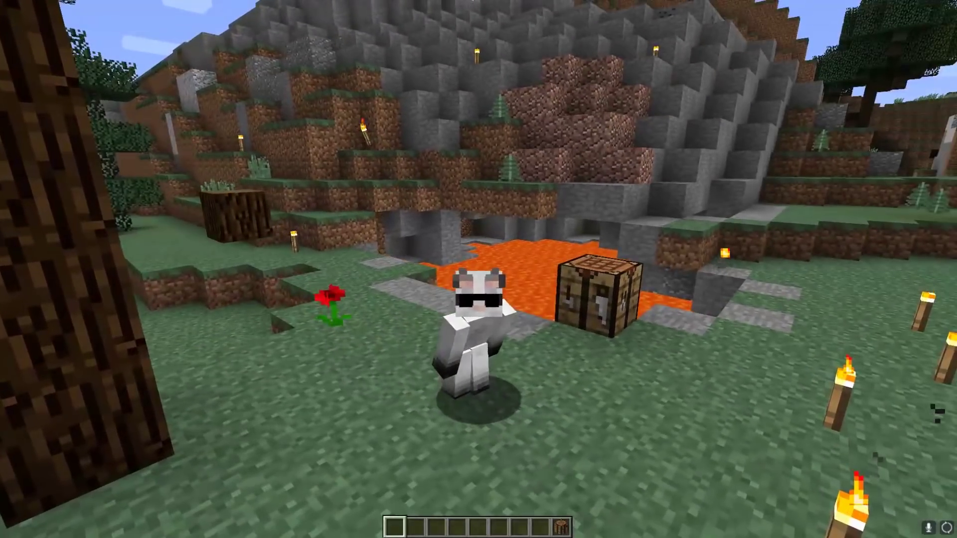
Step: Disable the madpack data pack by running /datapack disable "file/madpack" in chat
{"action": "type", "text": "t"}
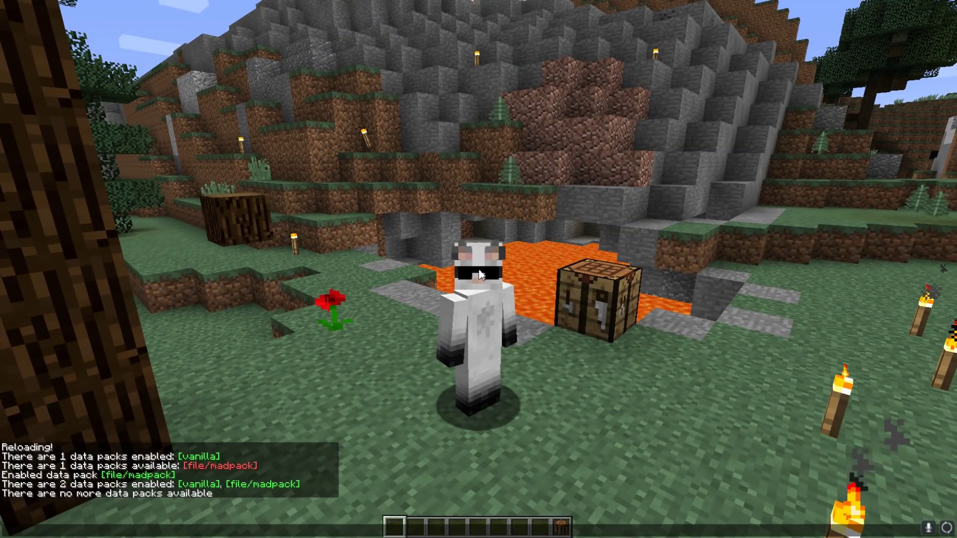
{"action": "type", "text": "/"}
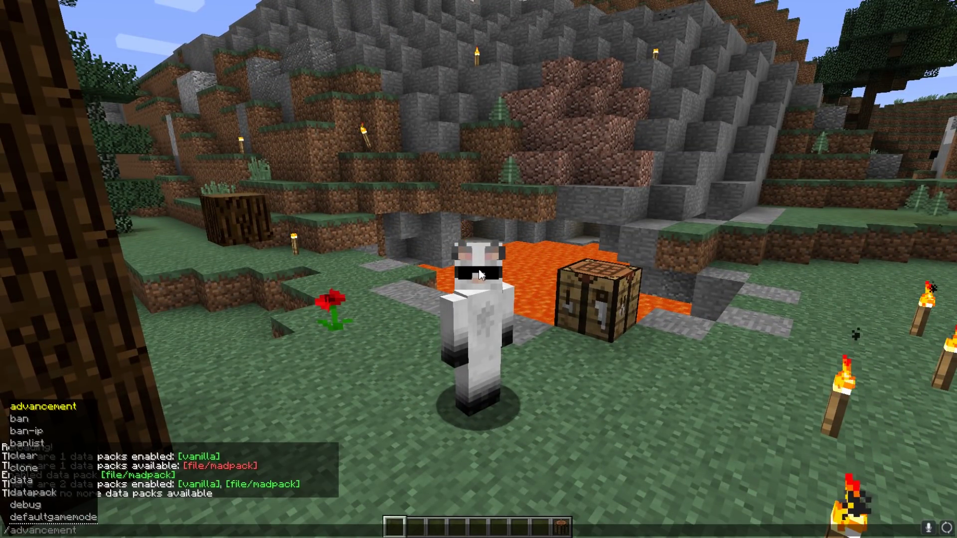
{"action": "type", "text": "disable"}
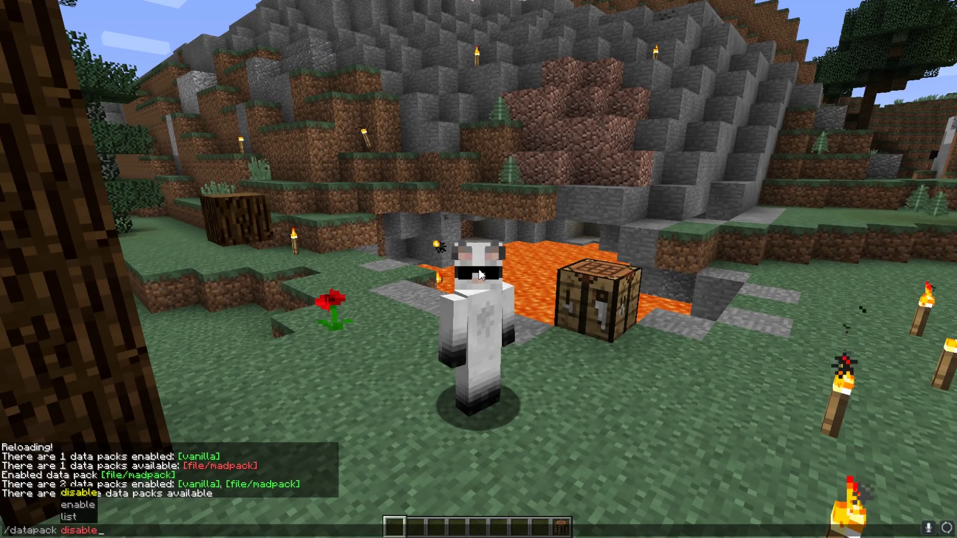
{"action": "key", "text": "Tab"}
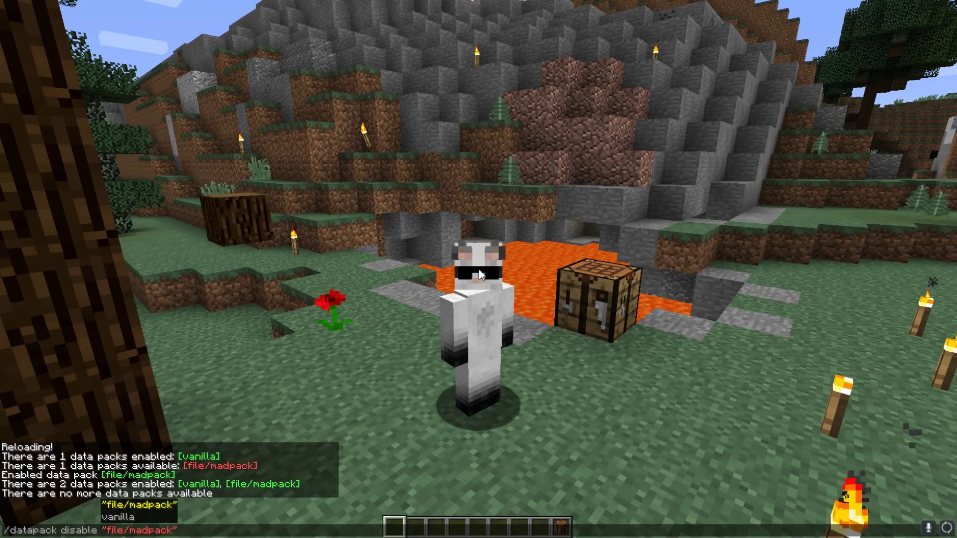
{"action": "key", "text": "Return"}
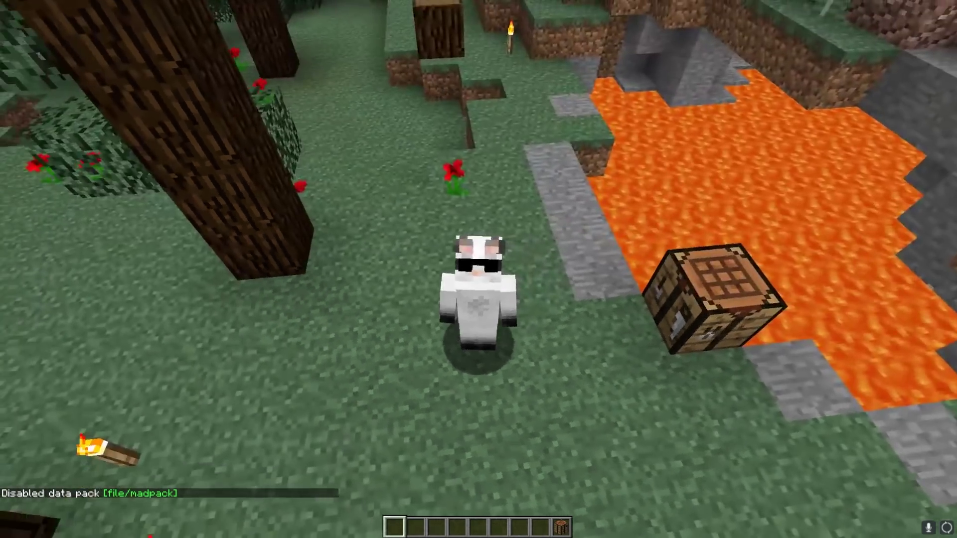
Step: Test the custom recipe at the crafting table by surrounding an apple with eight gold blocks, and close the crafting grid
{"action": "key", "text": "F5"}
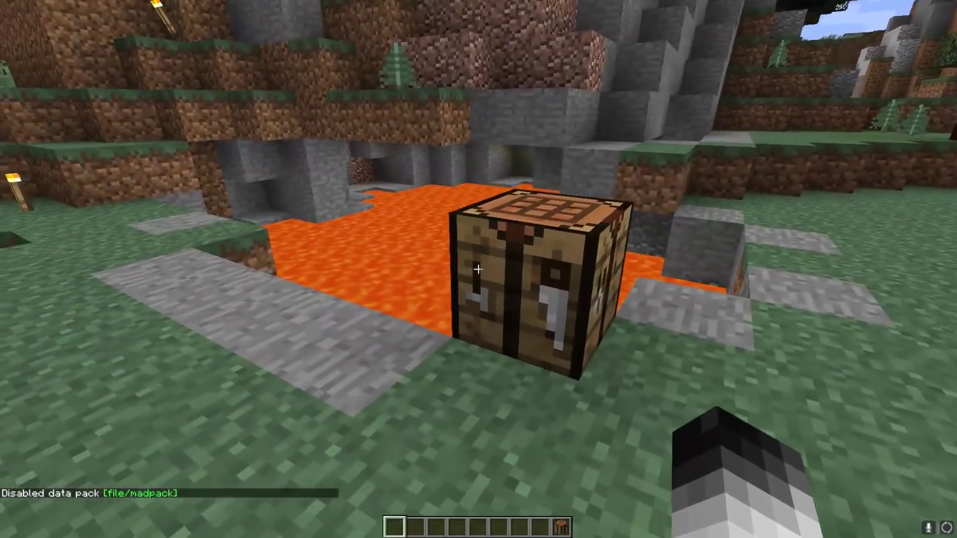
{"action": "right_click", "coordinate": [478, 269]}
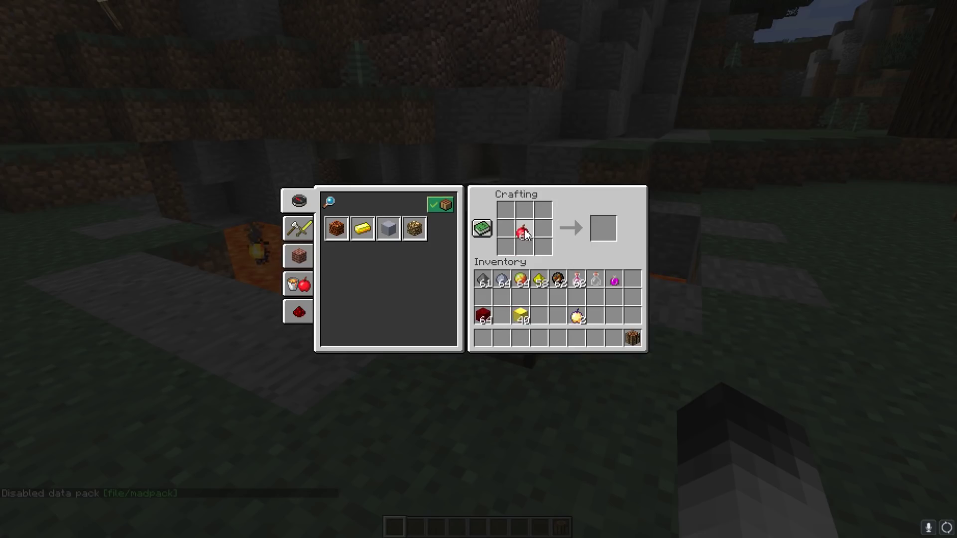
{"action": "left_click", "coordinate": [520, 316]}
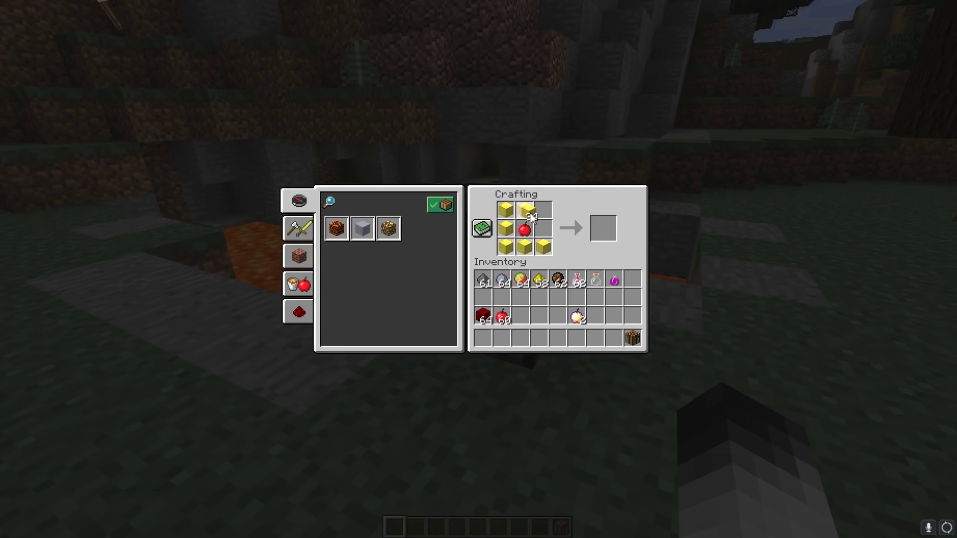
{"action": "left_click", "coordinate": [521, 315]}
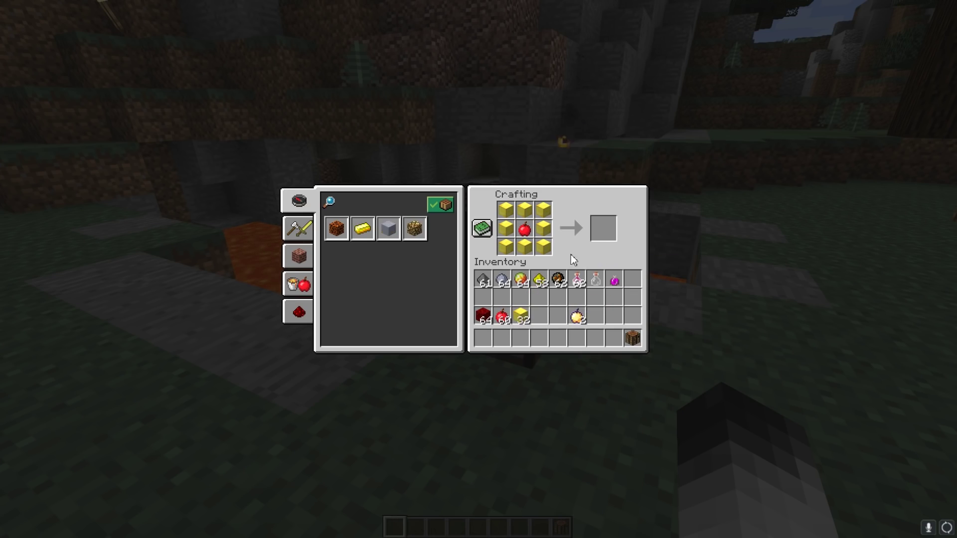
{"action": "key", "text": "Escape"}
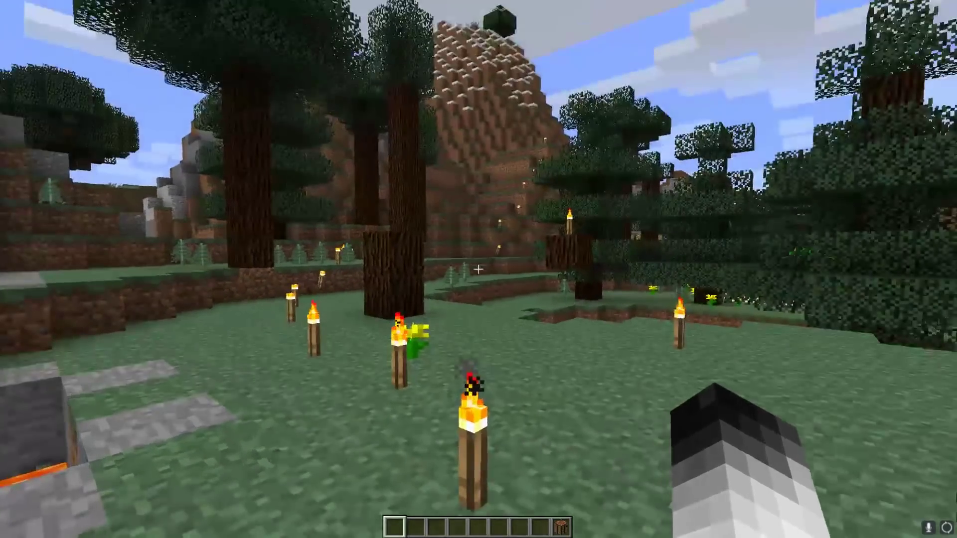
{"action": "key", "text": "F5"}
{"action": "key", "text": "F5"}
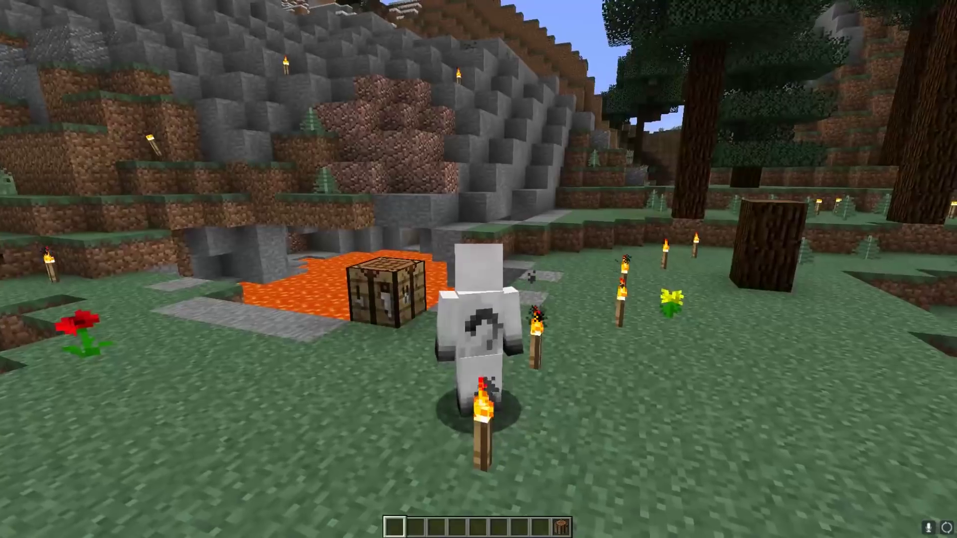
{"action": "key", "text": "w"}
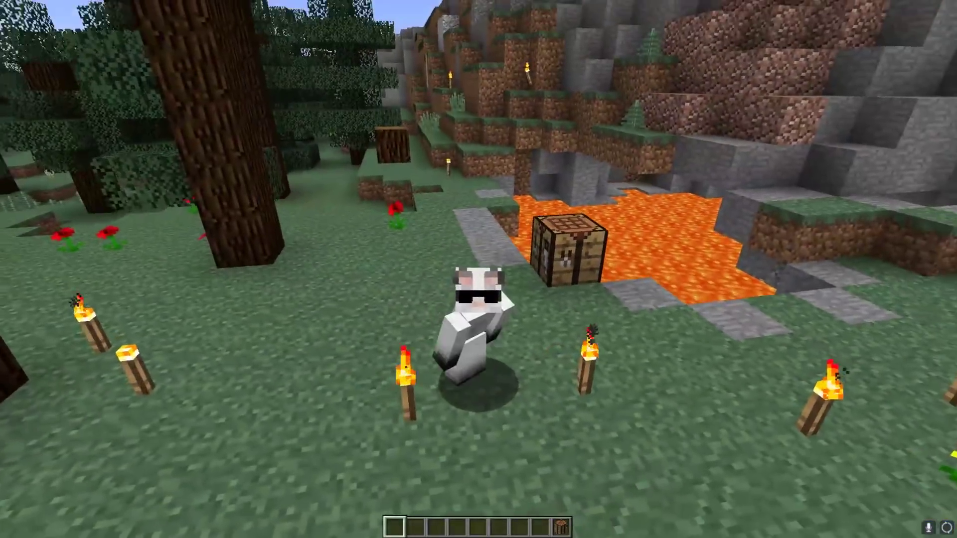
{"action": "key", "text": "w"}
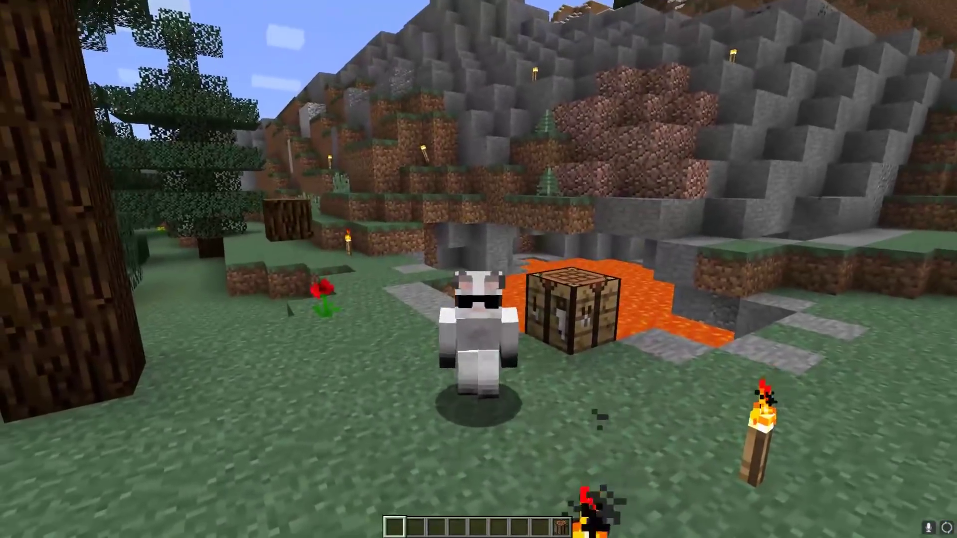
{"action": "key", "text": "w"}
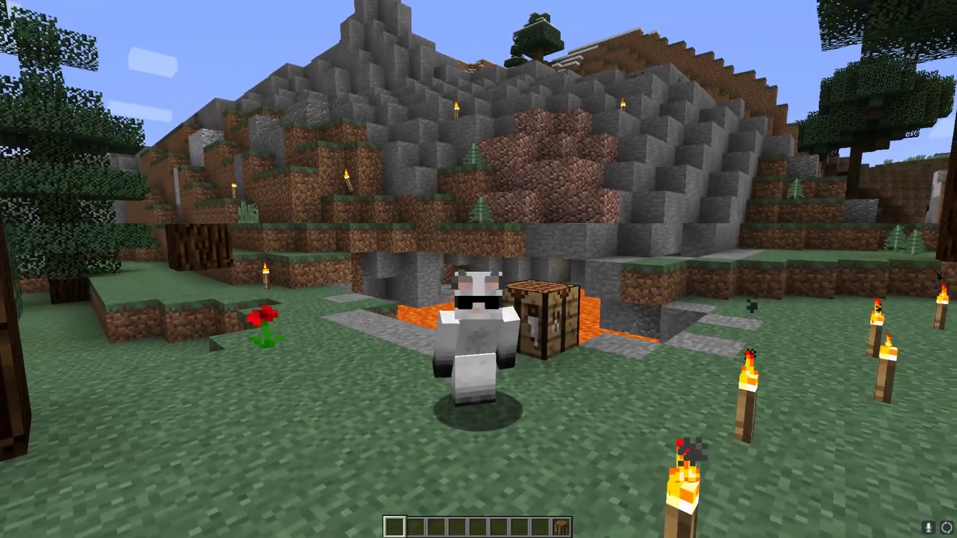
{"action": "key", "text": "w"}
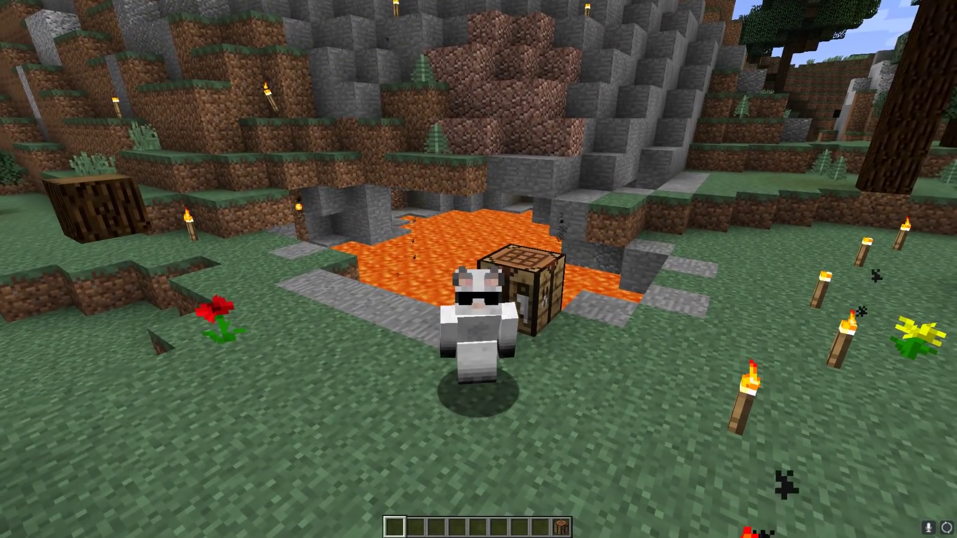
{"action": "key", "text": "w"}
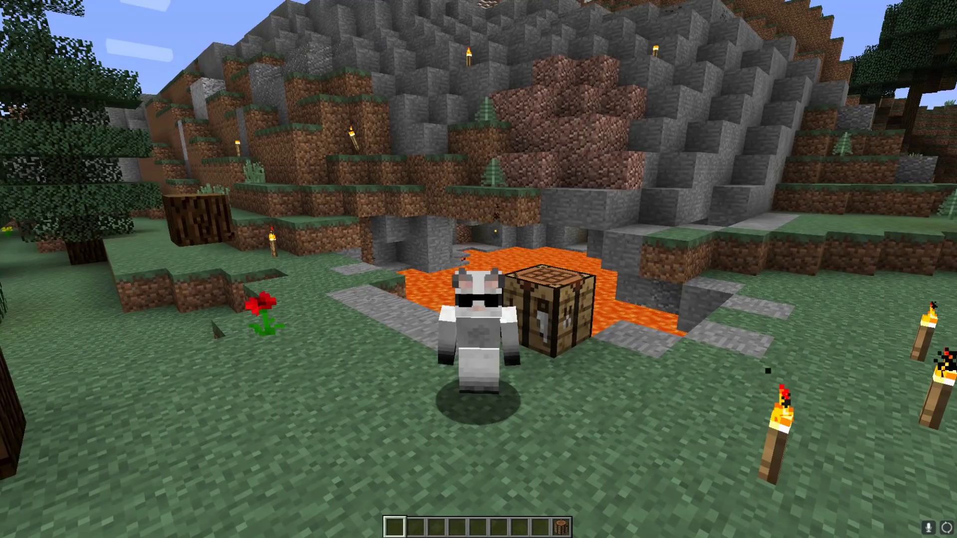
{"action": "key", "text": "w"}
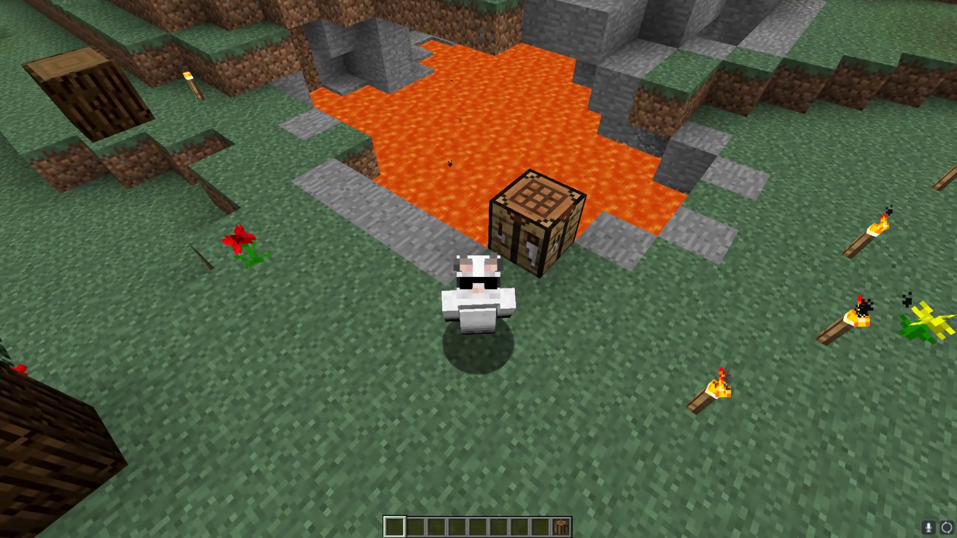